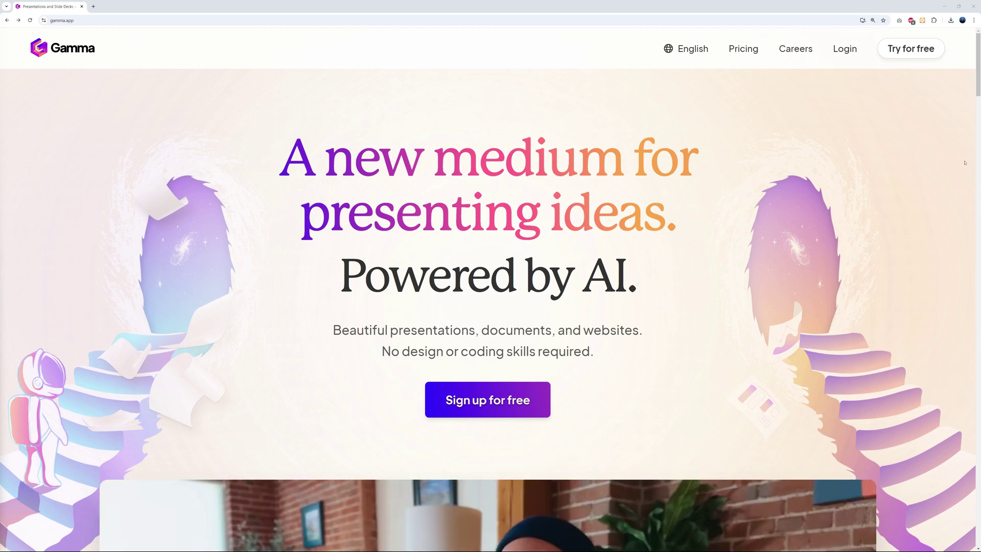
Ask the AI chat for a new layout on the Underwater Exploration card, then present the deck.
scroll(965, 163, "down", 5)
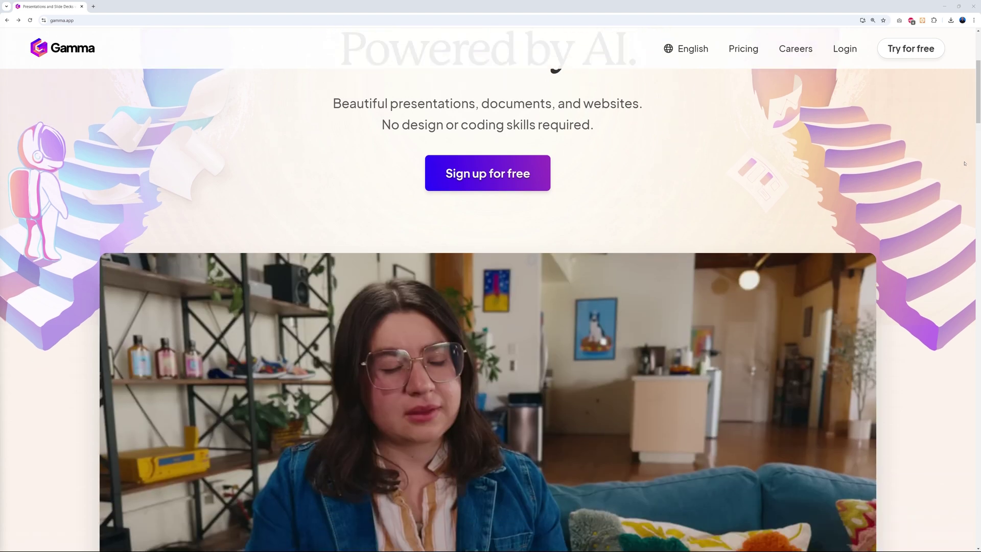
scroll(965, 164, "down", 10)
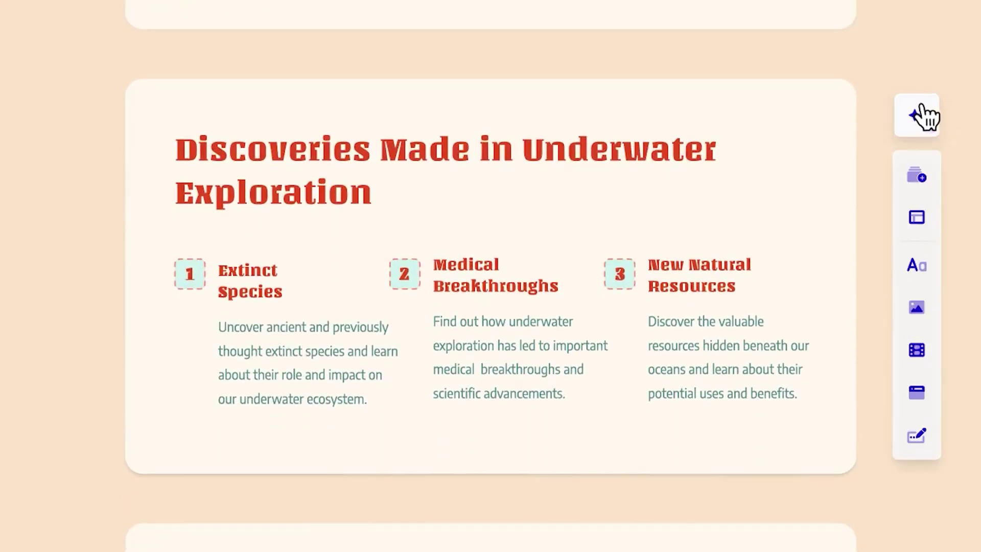
left_click(923, 115)
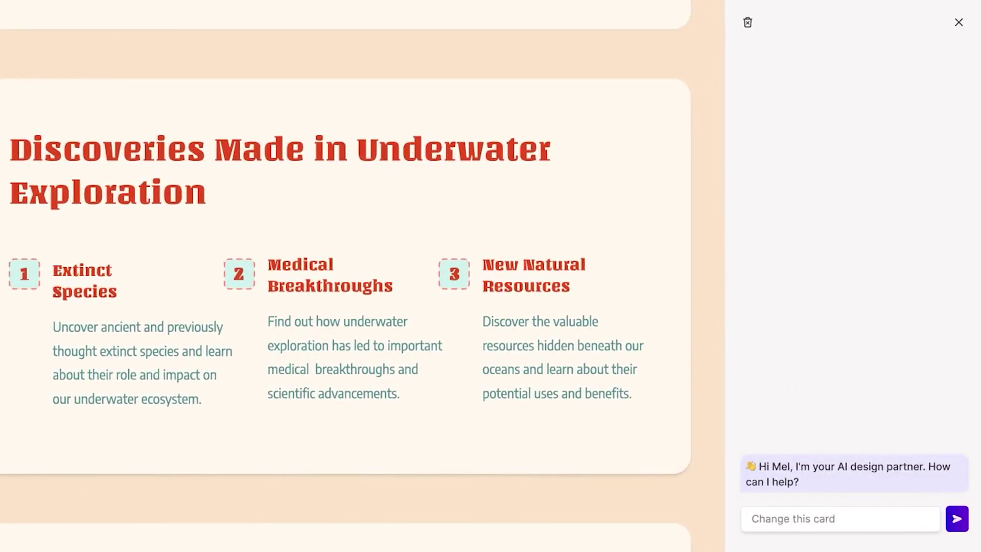
type("Can you give me a new layou")
key("Return")
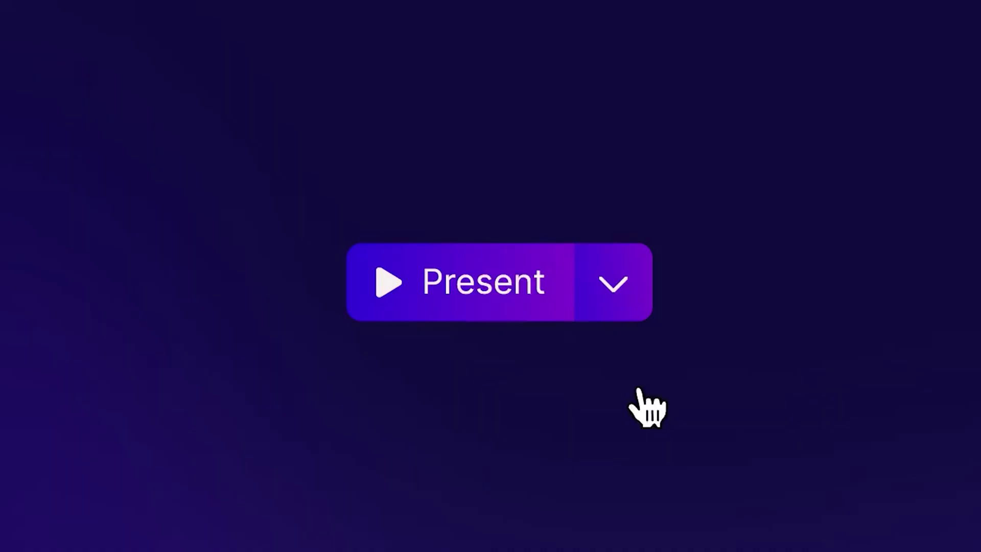
left_click(541, 310)
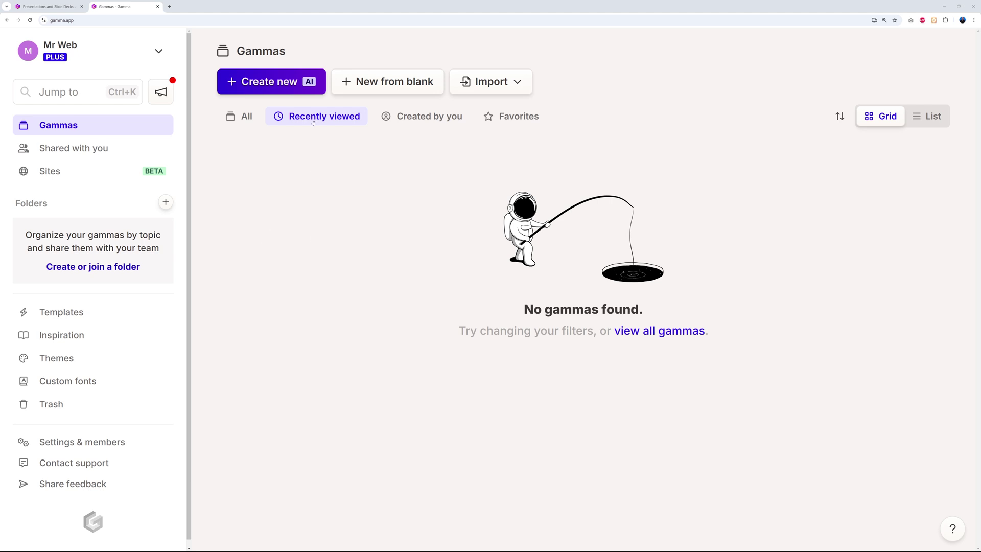
Start a new AI-generated gamma from a one-line prompt with Create new.
left_click(285, 85)
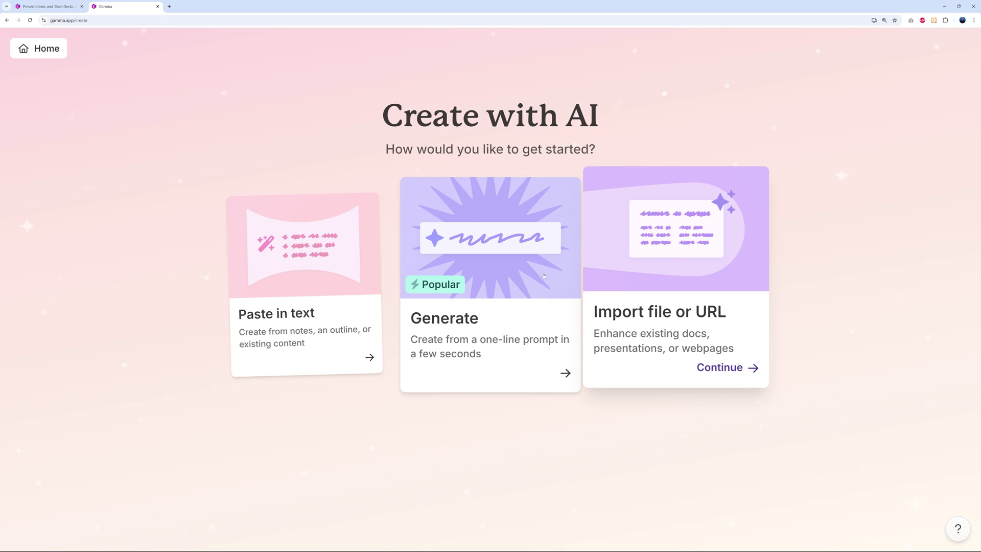
left_click(531, 370)
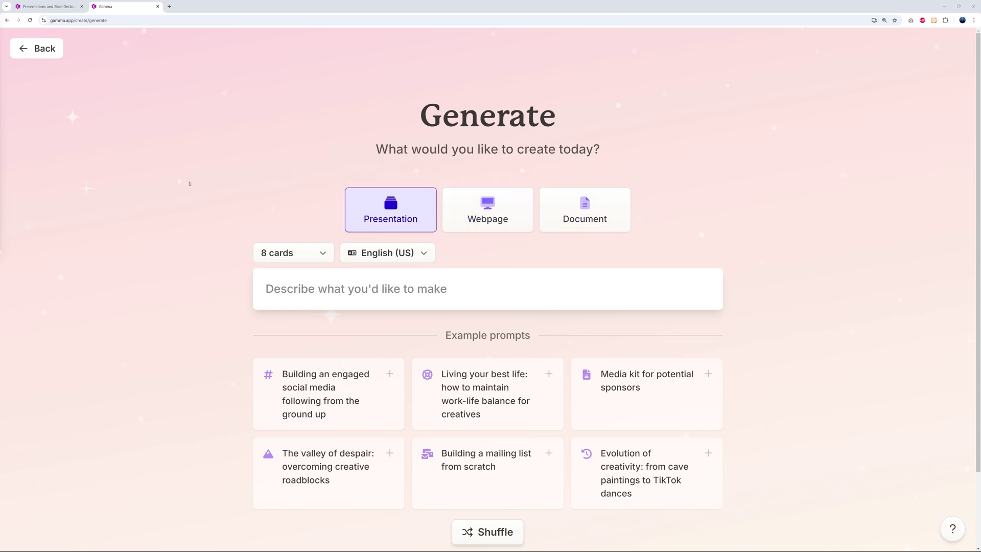
Set the presentation to 7 cards, keeping English (US) as the language.
left_click(317, 257)
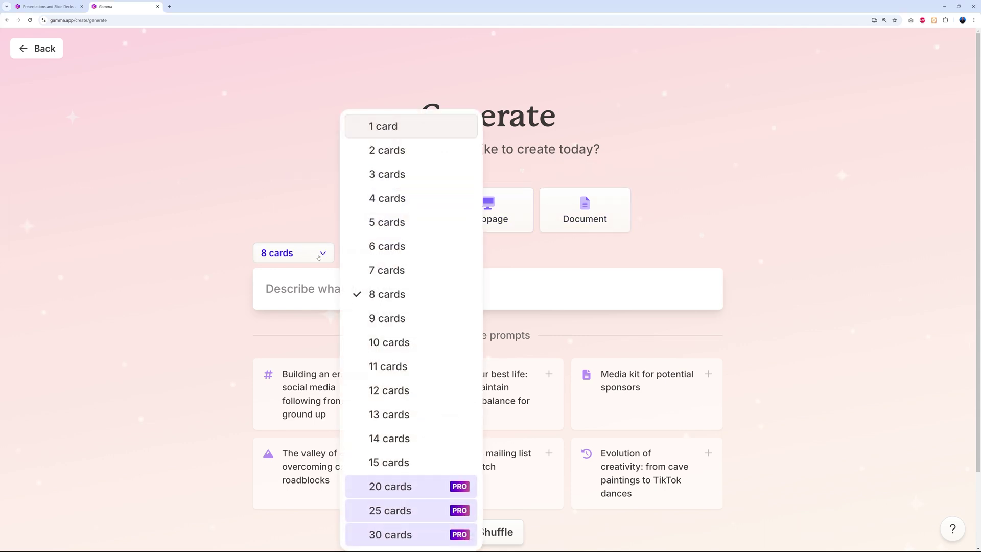
left_click(394, 269)
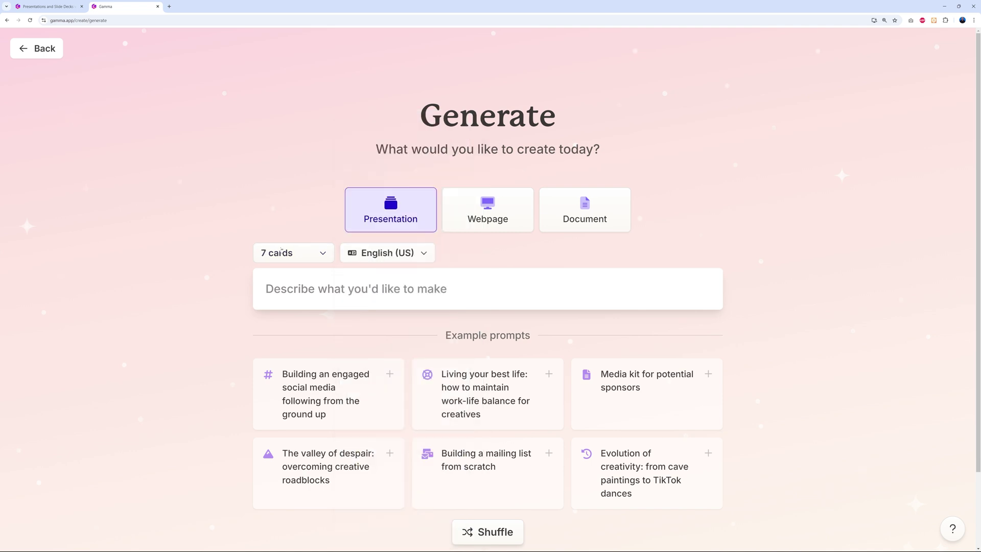
left_click(423, 256)
left_click(423, 257)
Generate the outline from the Wacky Fishing launch prompt and move Outrageous Fishing Challenges to fifth.
left_click(266, 289)
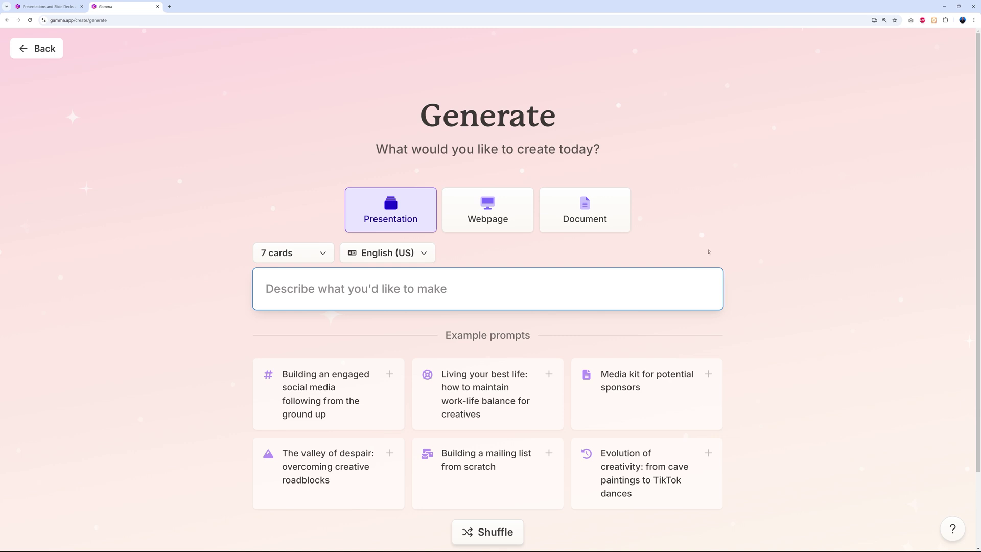
type("The official launch of a new Youtube channel called \"Wacky Fishing\"")
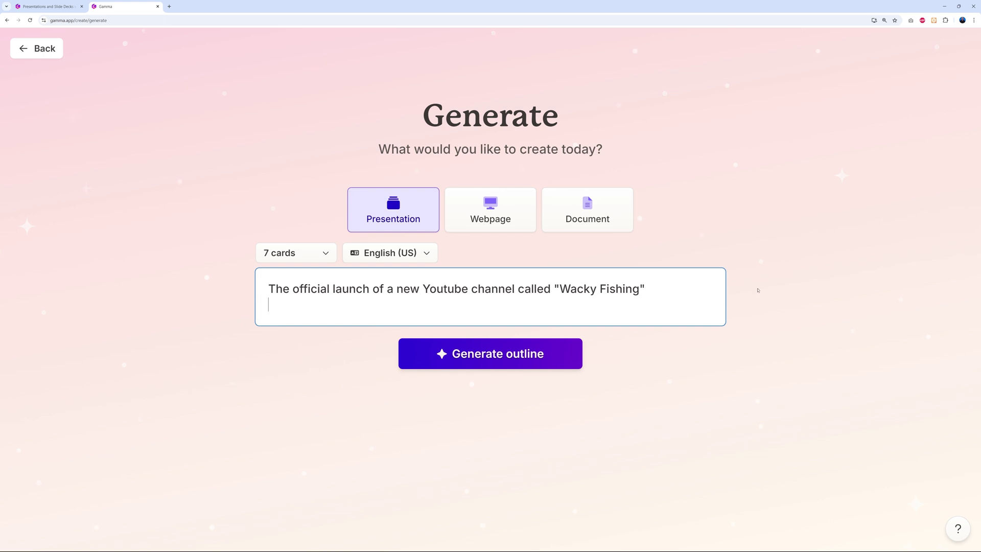
left_click(486, 357)
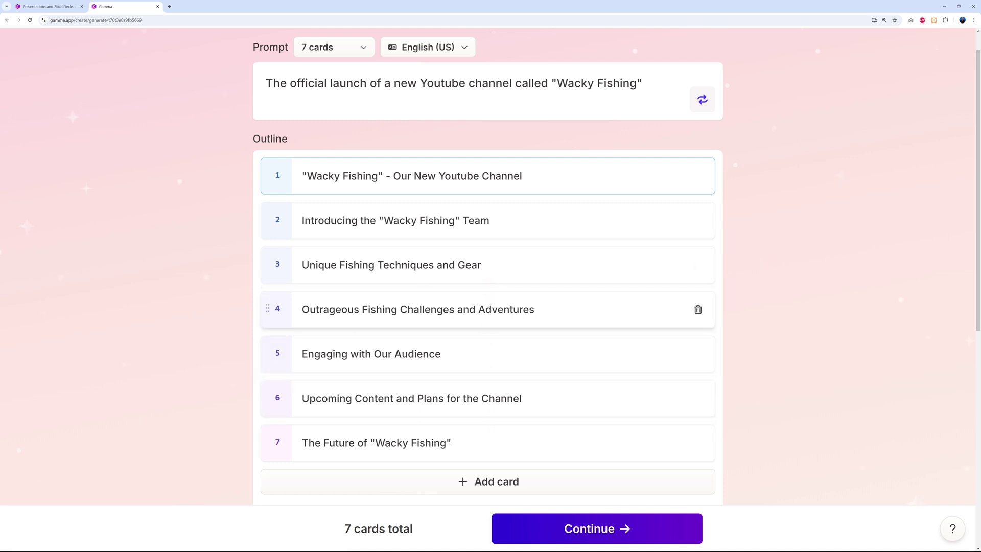
left_click_drag(268, 308, 269, 381)
Add an empty eighth card to the outline, then delete it, keeping 7 cards.
scroll(788, 362, "down", 5)
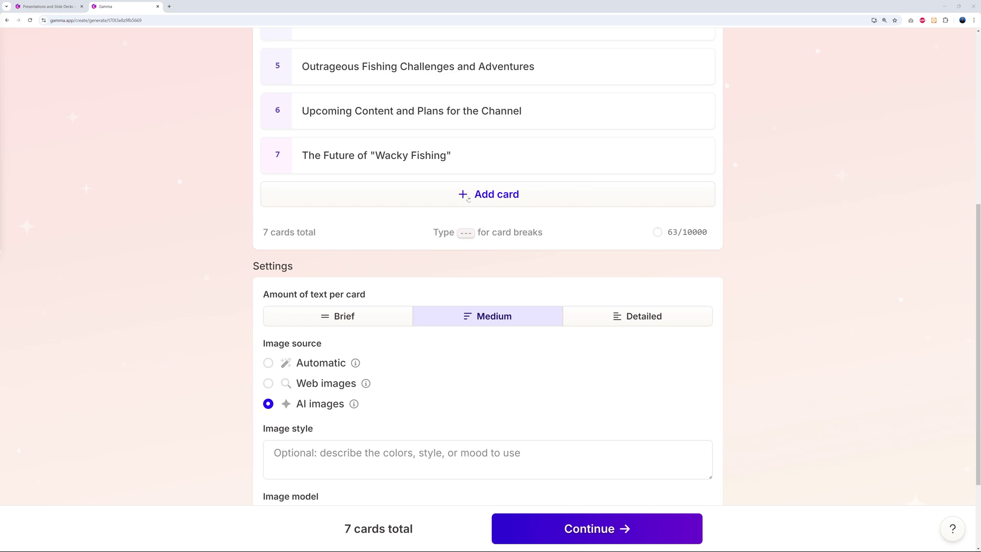
left_click(471, 196)
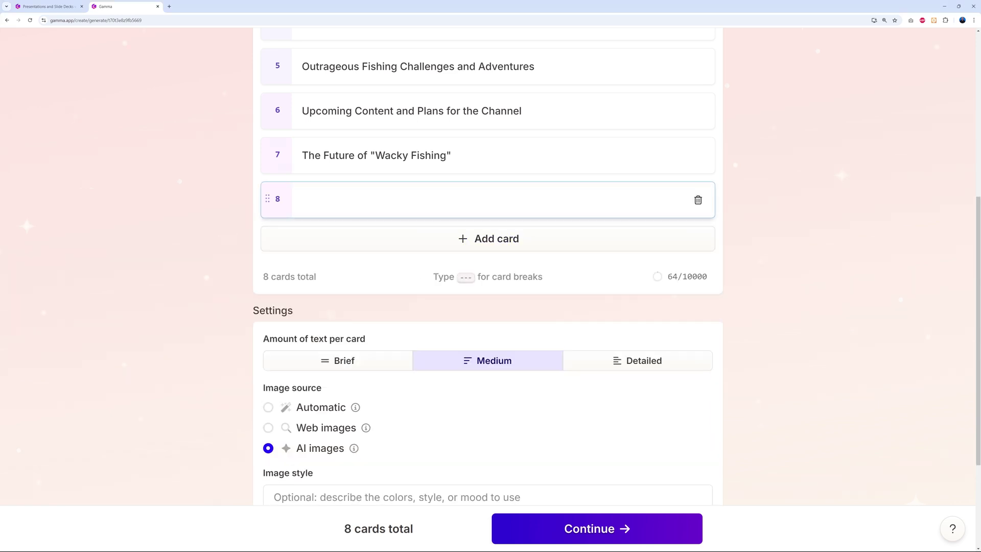
left_click(698, 201)
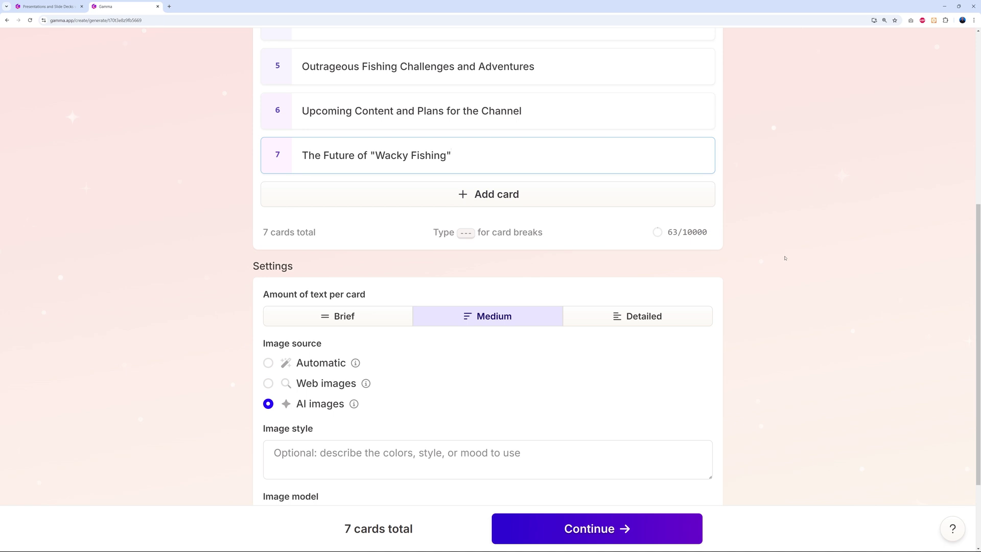
scroll(490, 306, "down", 3)
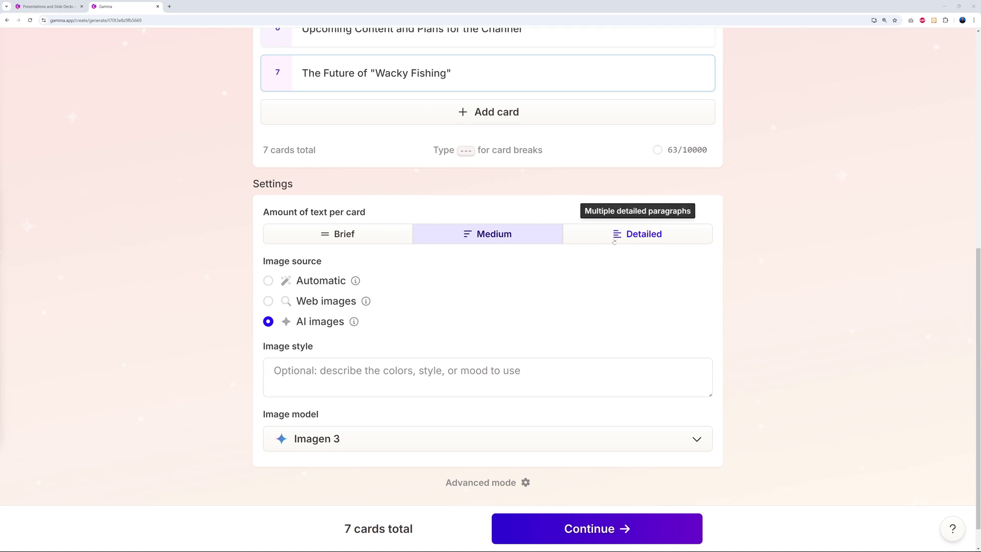
Set text per card to Detailed and paste the realistic Irish-lakes, intrigue image style.
left_click(614, 240)
scroll(436, 264, "down", 1)
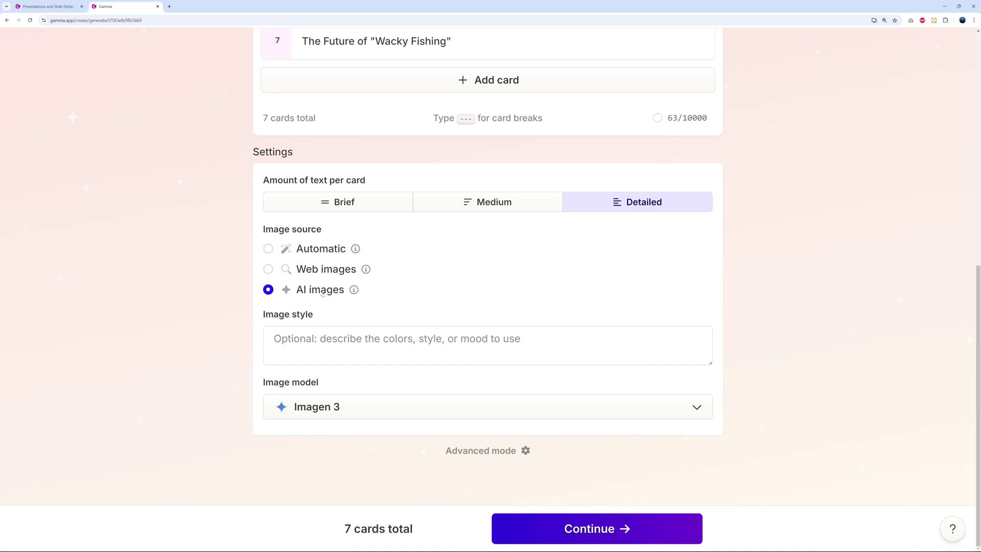
key("Tab")
type("use Irish lakes as background, style should be realistic and mood as \"intrigue\"")
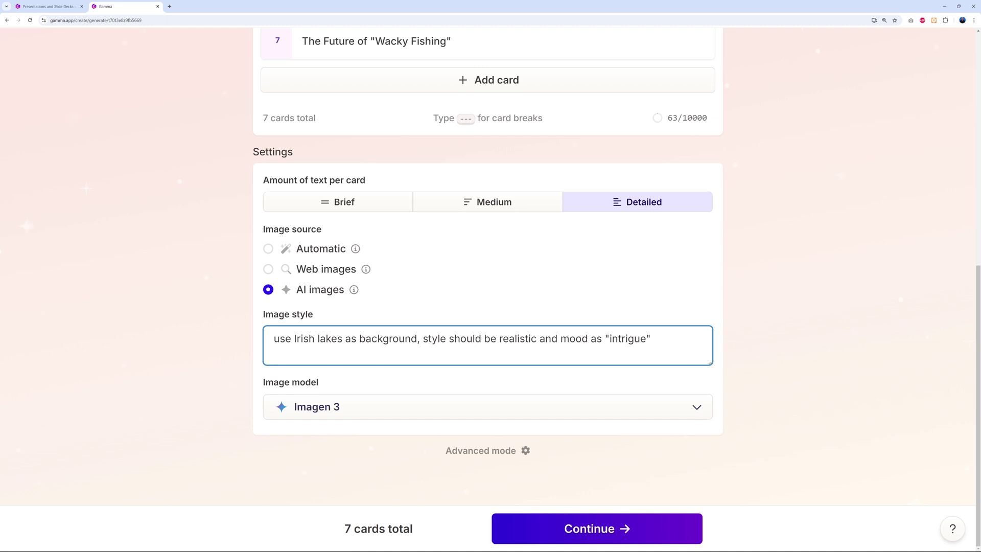
Keep Imagen 3 as the image model and continue to the theme picker.
left_click(701, 407)
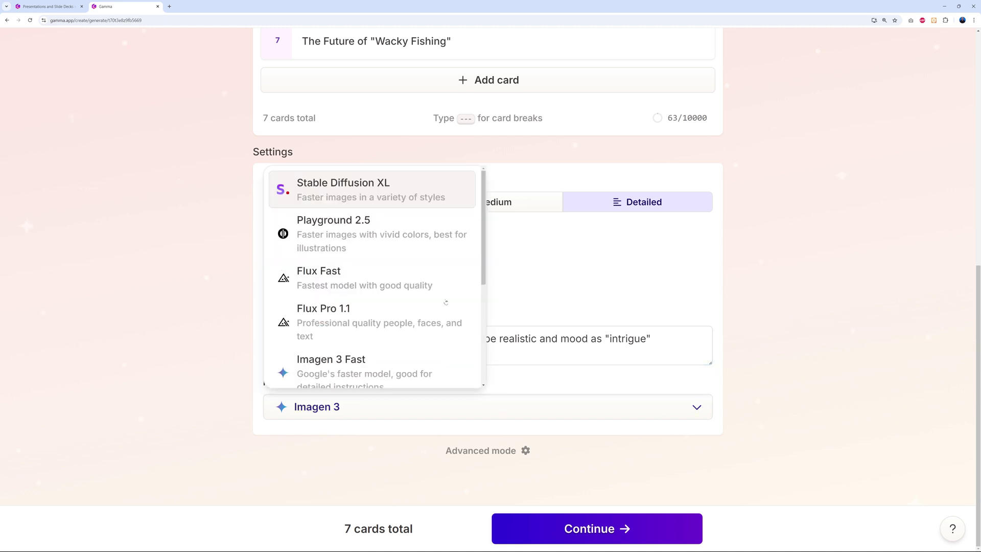
scroll(404, 236, "down", 5)
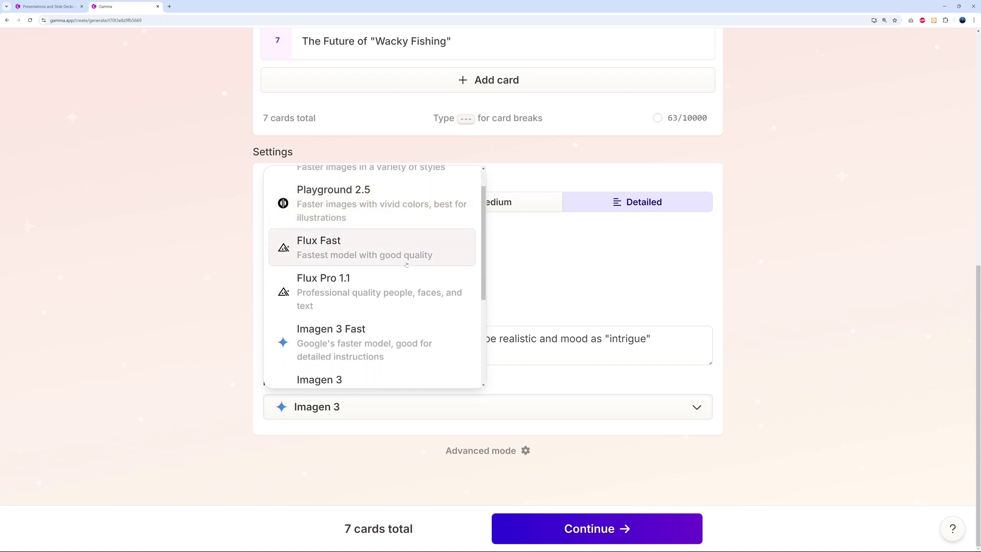
scroll(415, 292, "down", 1)
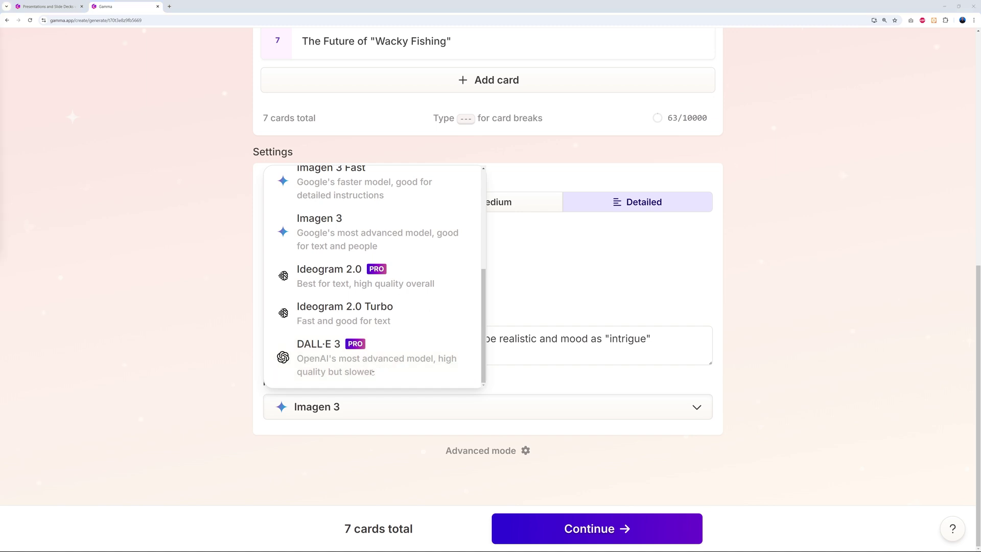
left_click(337, 235)
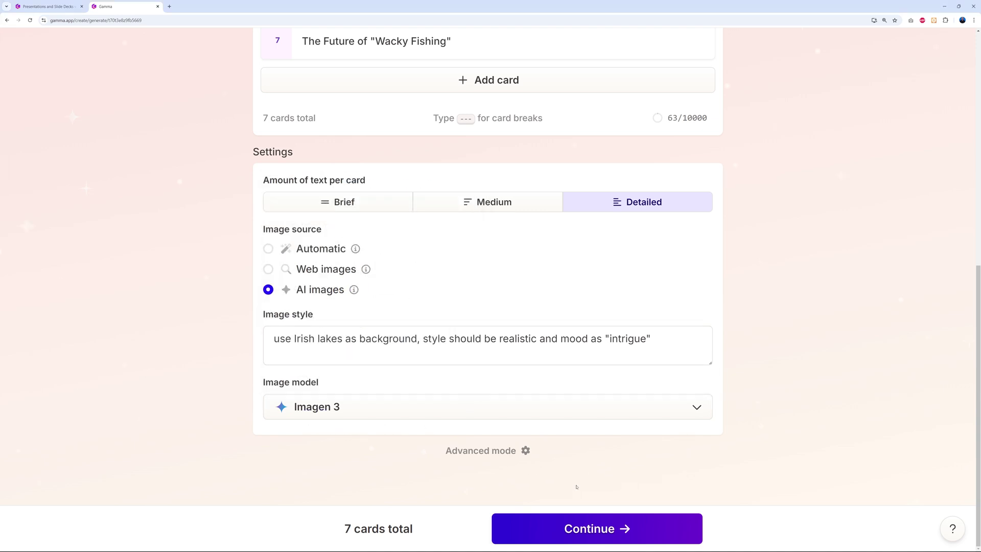
left_click(597, 522)
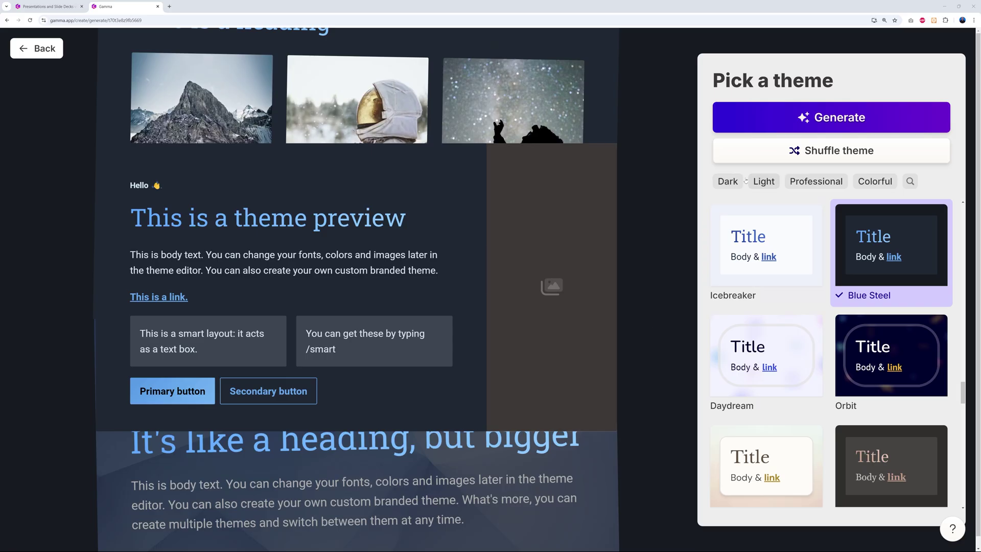
Filter themes by dark, light and professional, pick Cornflower, and generate the document.
left_click(728, 182)
left_click(758, 182)
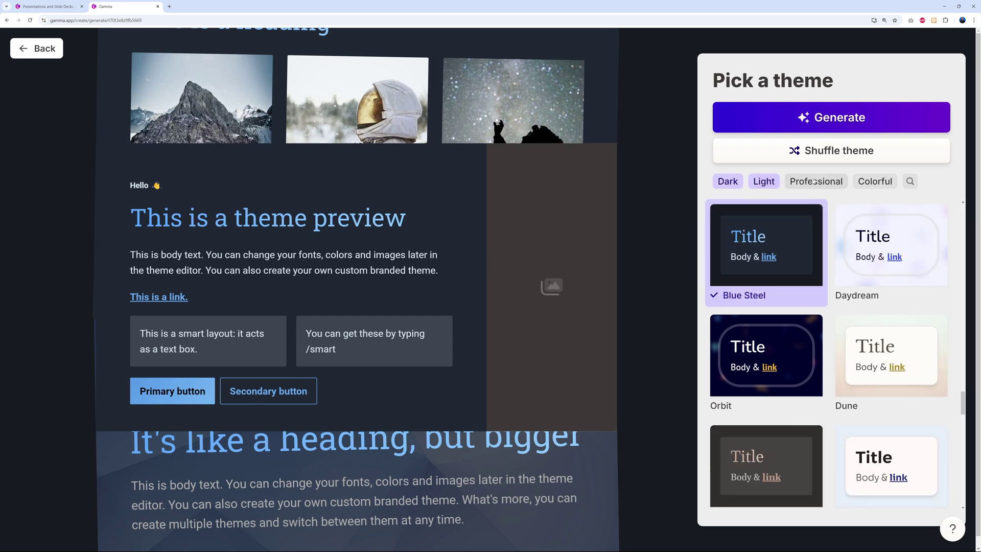
left_click(814, 182)
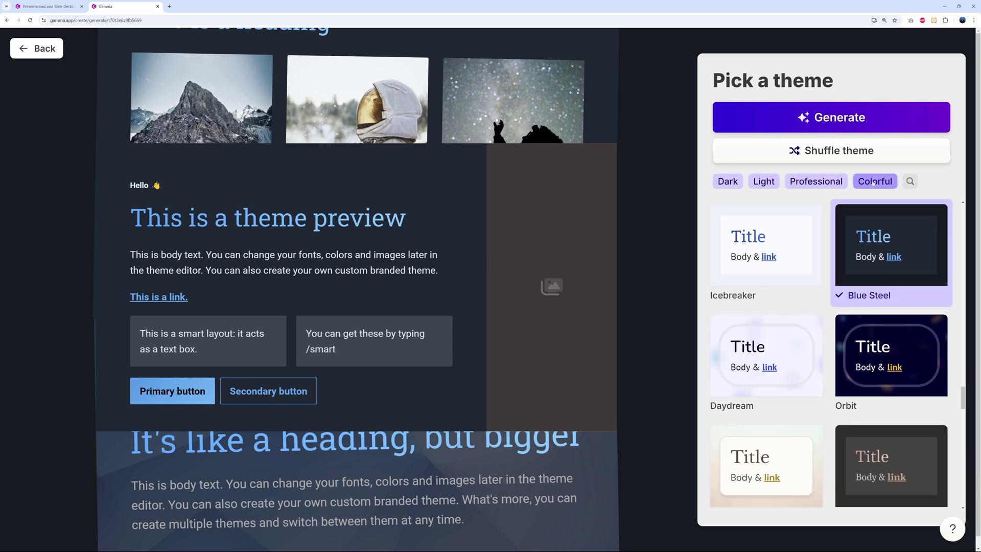
scroll(837, 369, "down", 6)
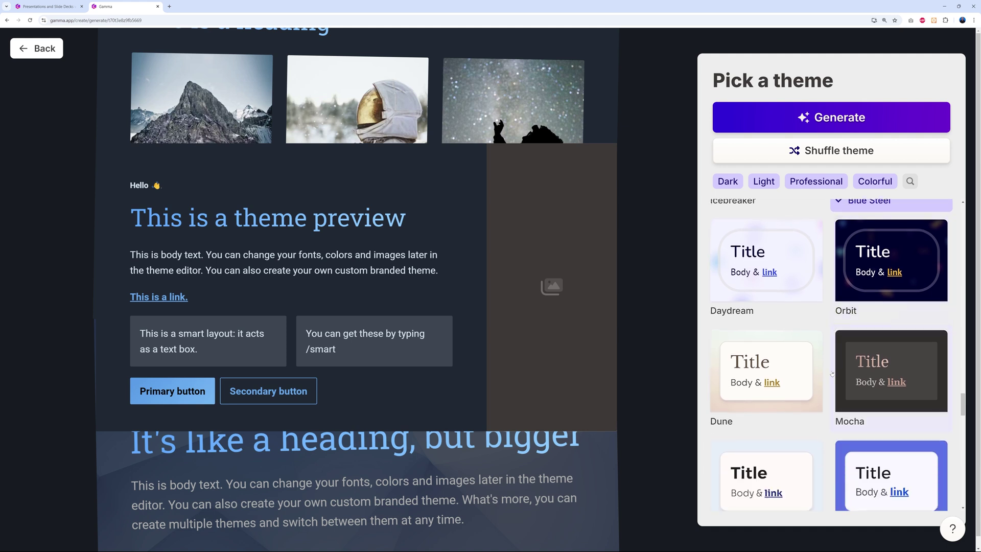
scroll(831, 377, "down", 3)
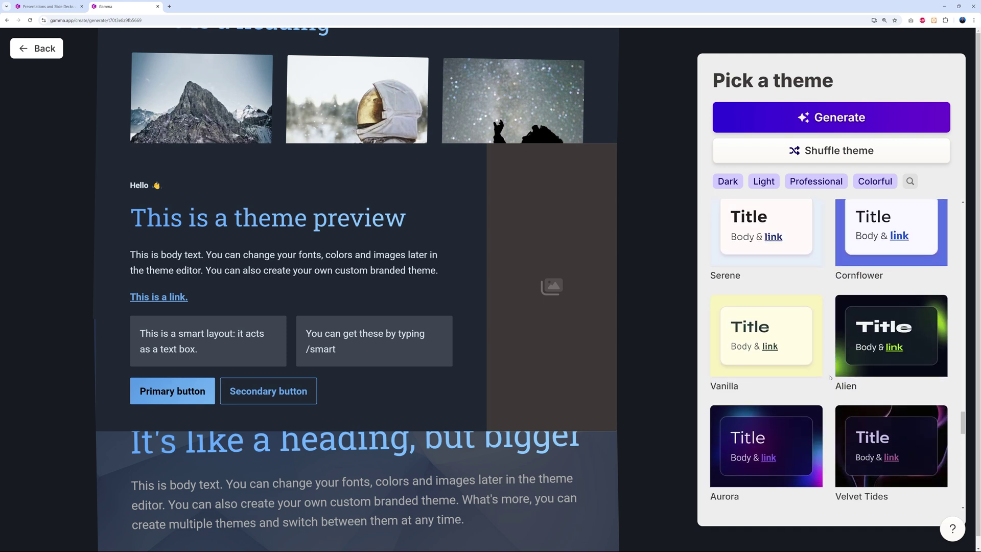
scroll(831, 378, "up", 3)
scroll(829, 379, "up", 3)
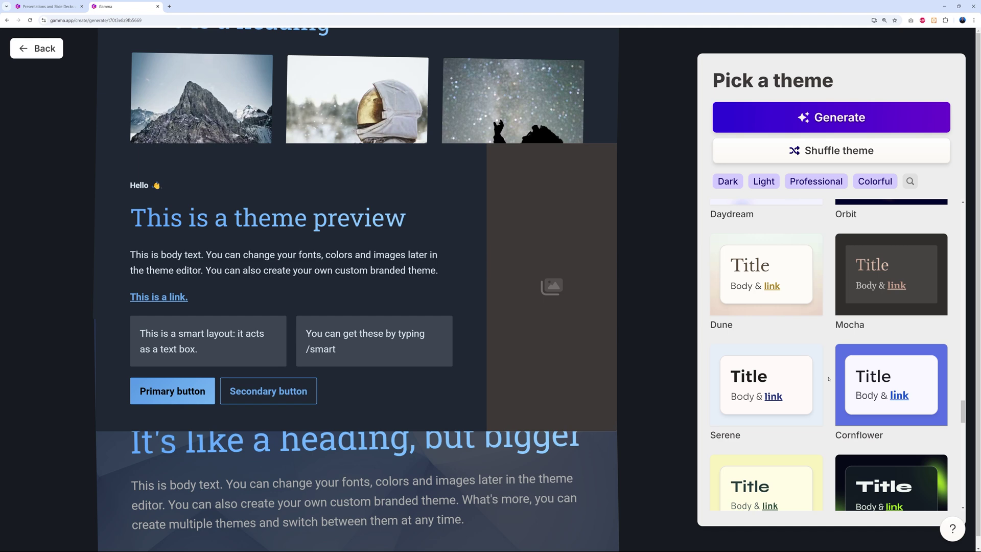
left_click(864, 394)
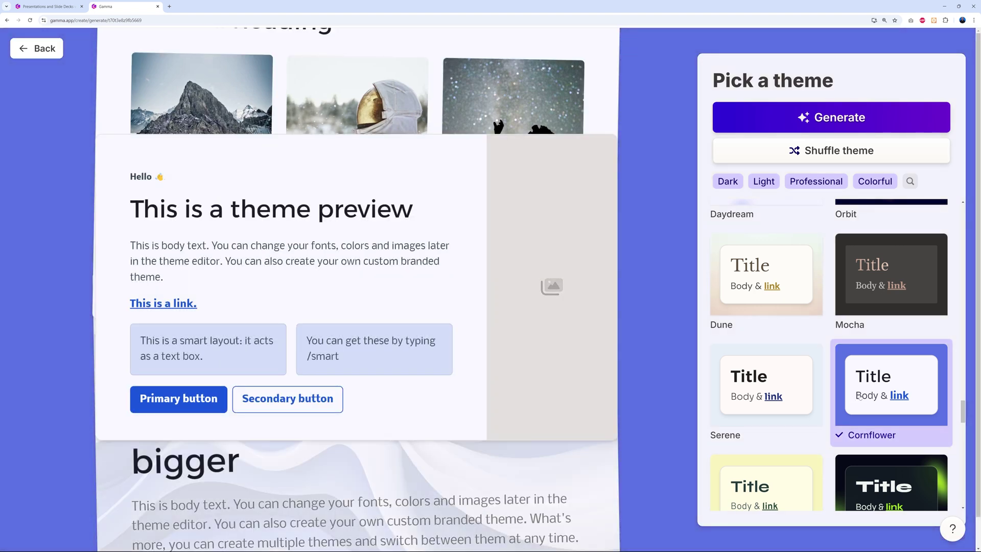
left_click(858, 128)
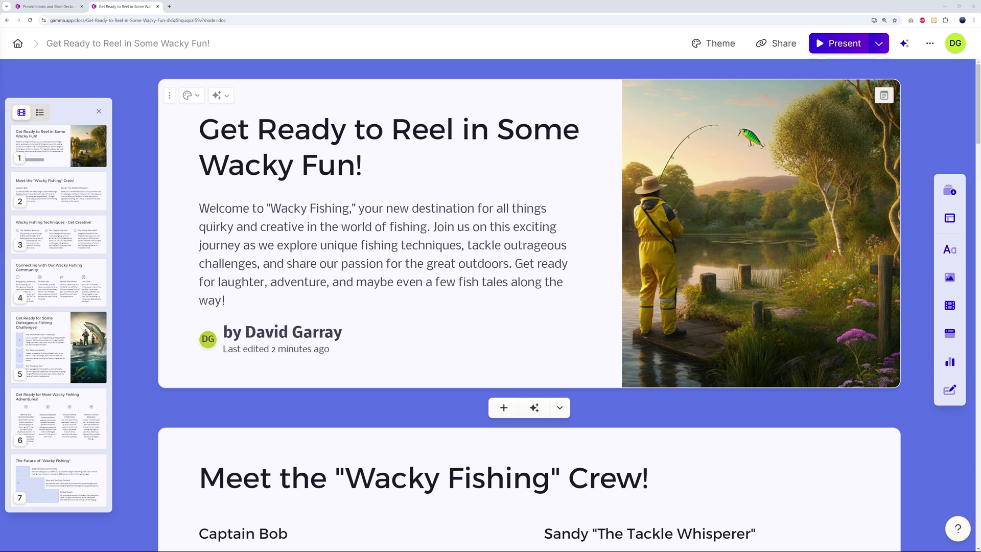
scroll(910, 237, "down", 8)
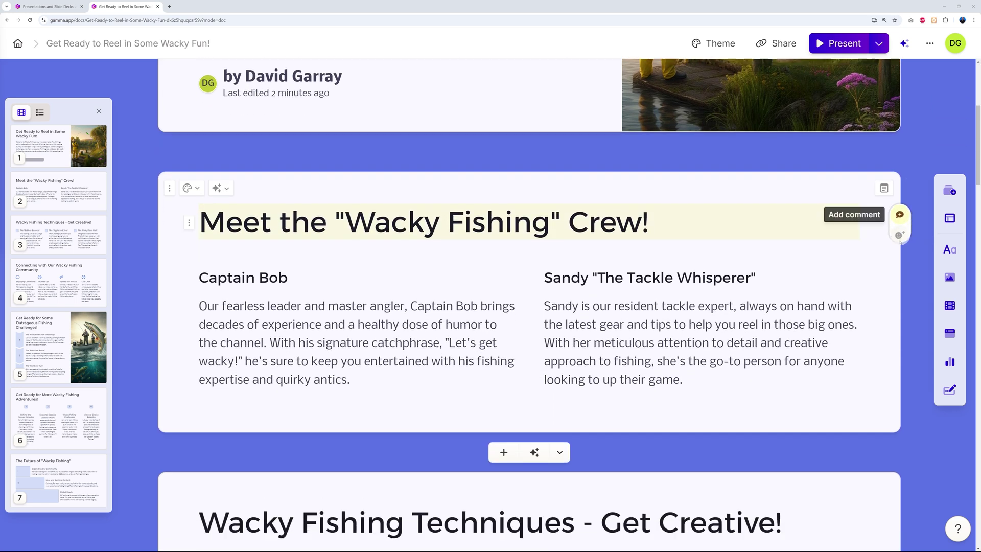
scroll(919, 244, "down", 2)
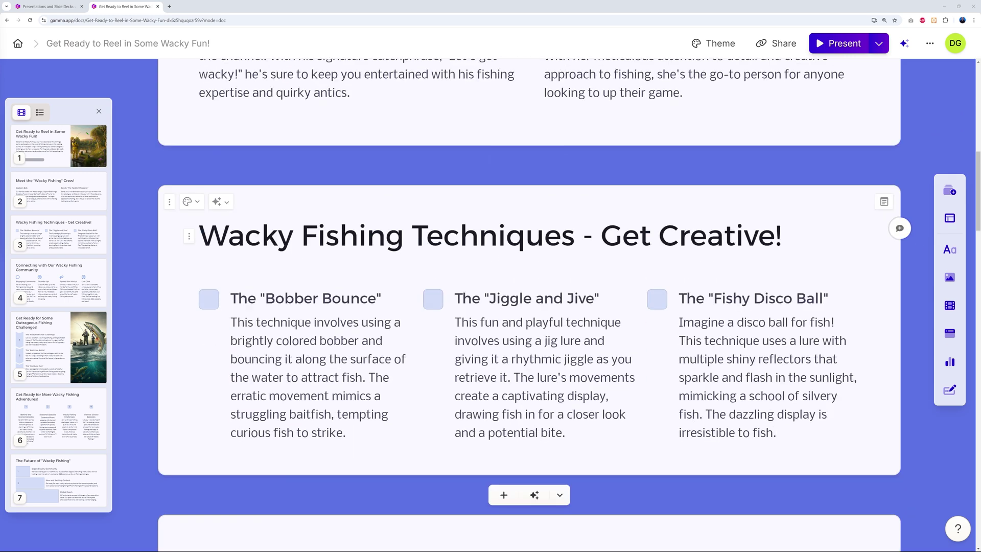
scroll(911, 237, "down", 8)
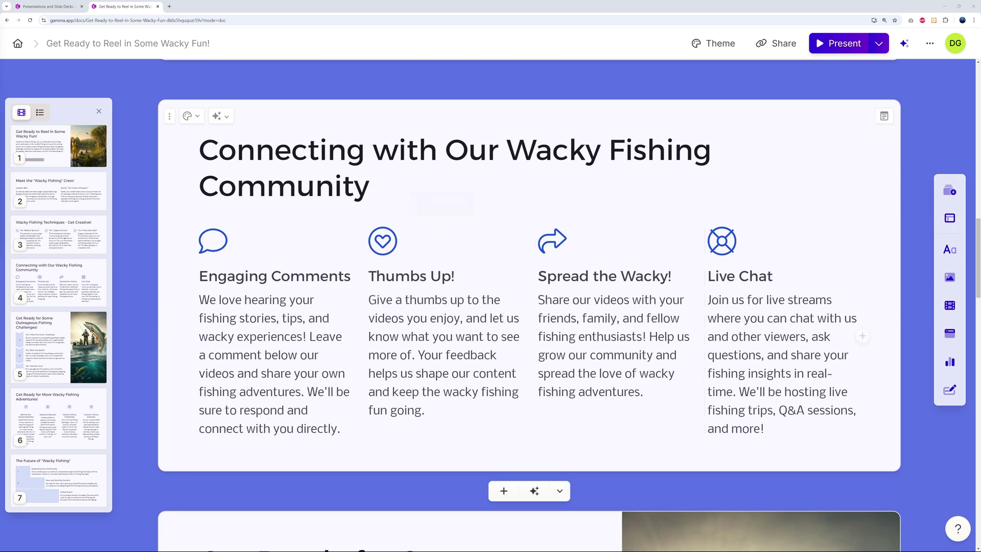
scroll(688, 321, "down", 6)
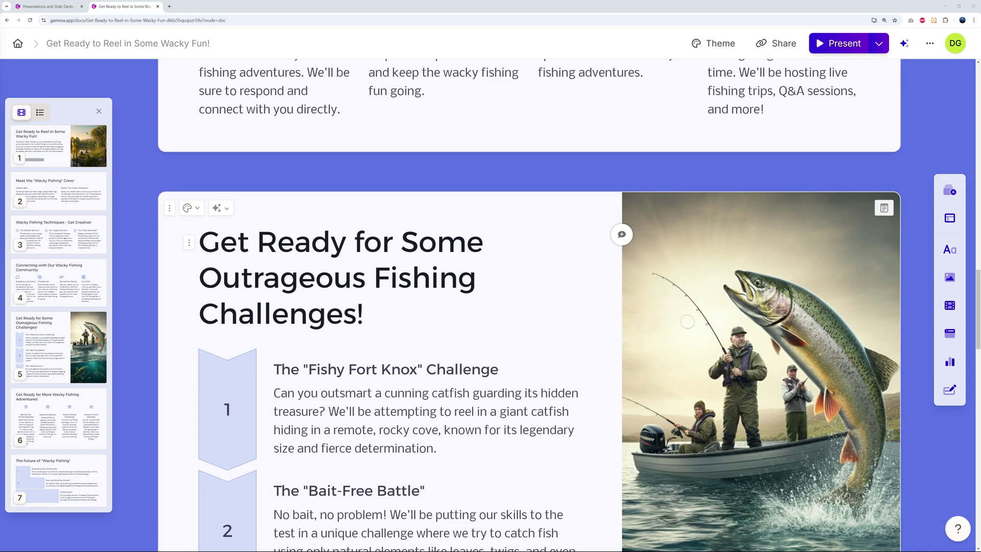
scroll(834, 303, "down", 3)
scroll(687, 194, "down", 12)
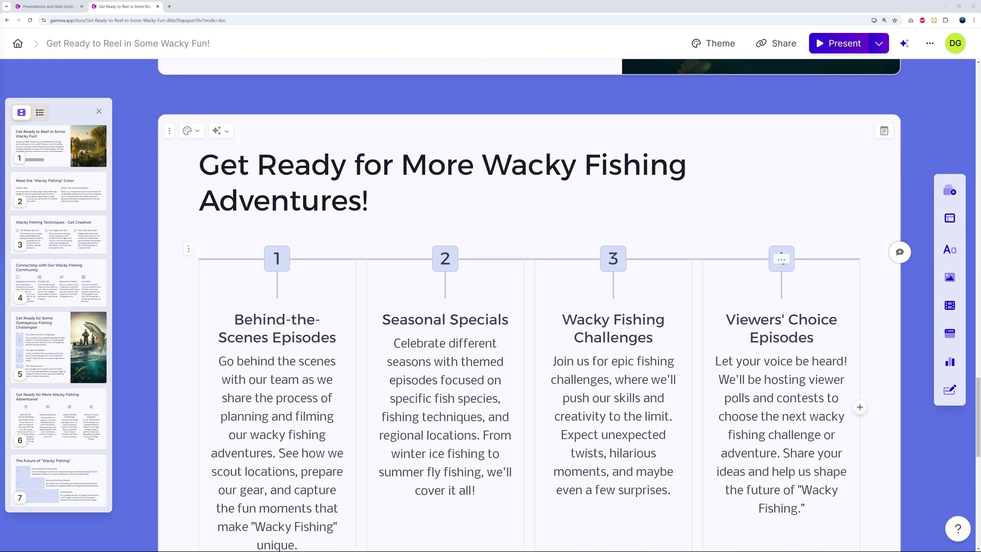
scroll(529, 305, "down", 11)
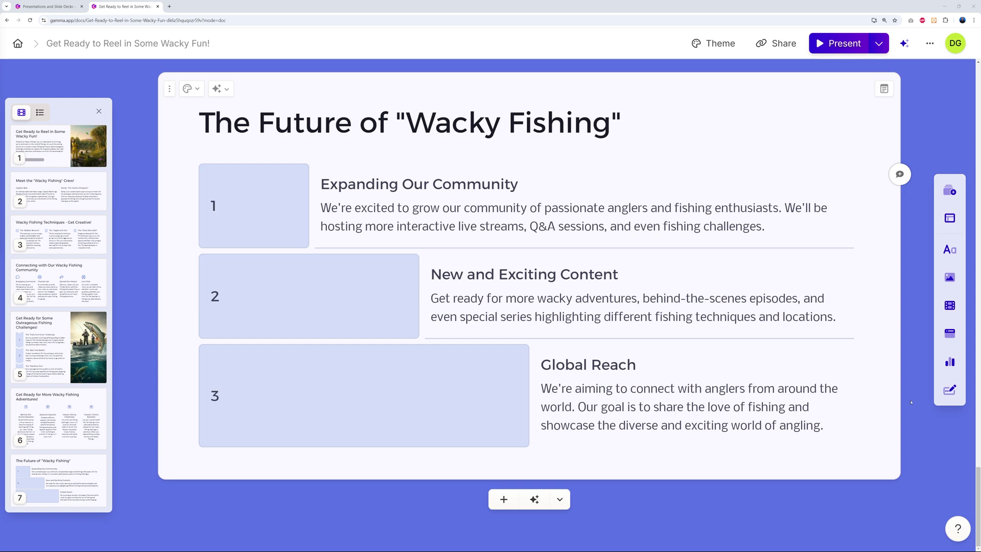
scroll(530, 305, "up", 7)
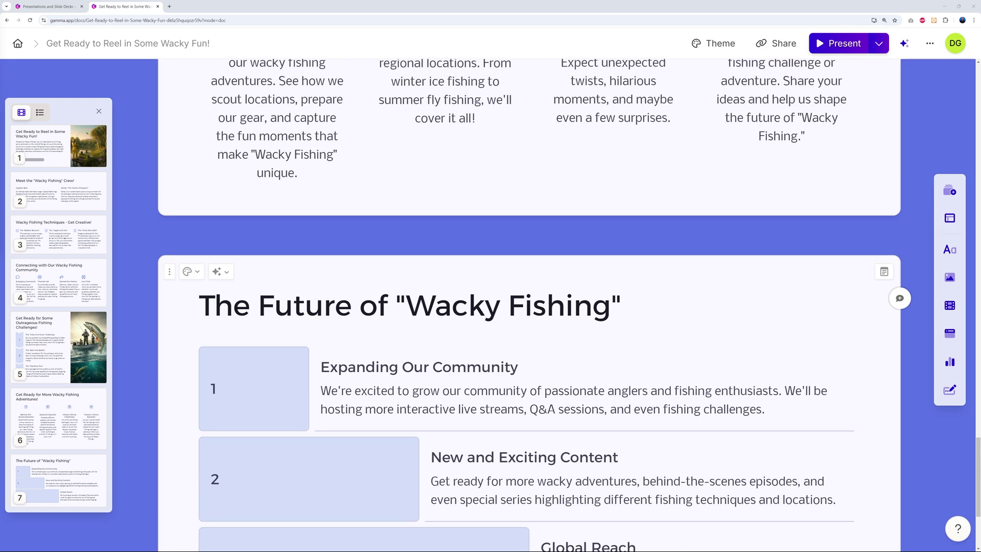
scroll(676, 338, "up", 12)
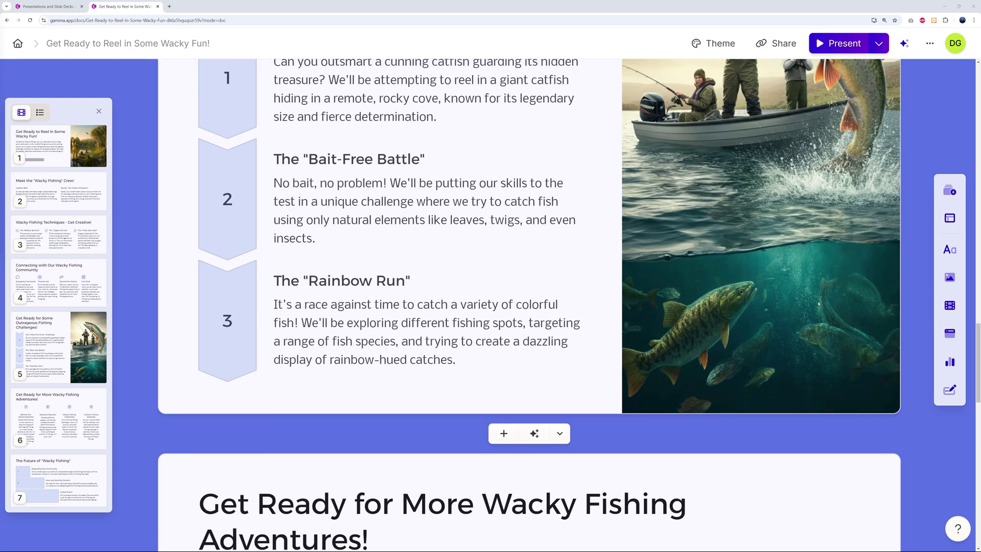
scroll(676, 337, "up", 8)
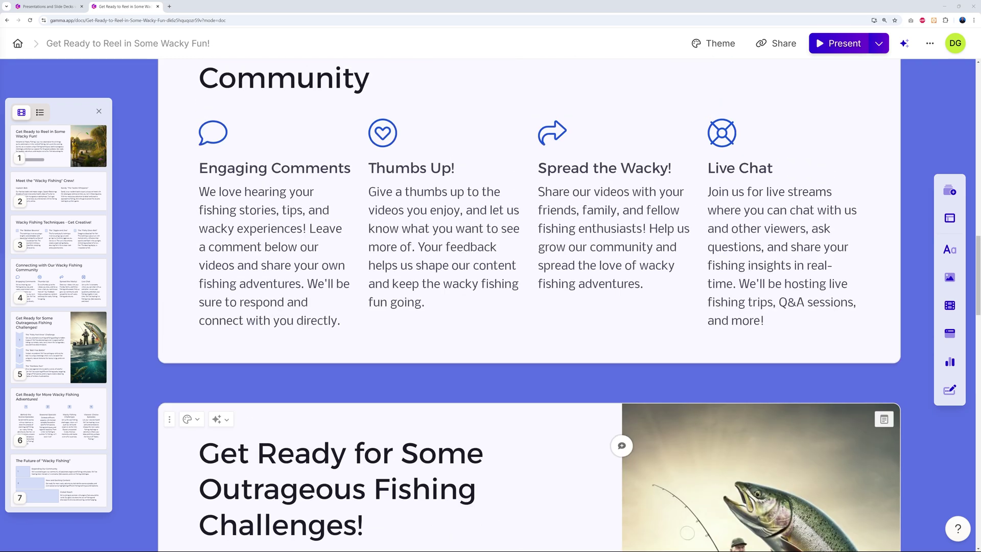
scroll(530, 305, "up", 15)
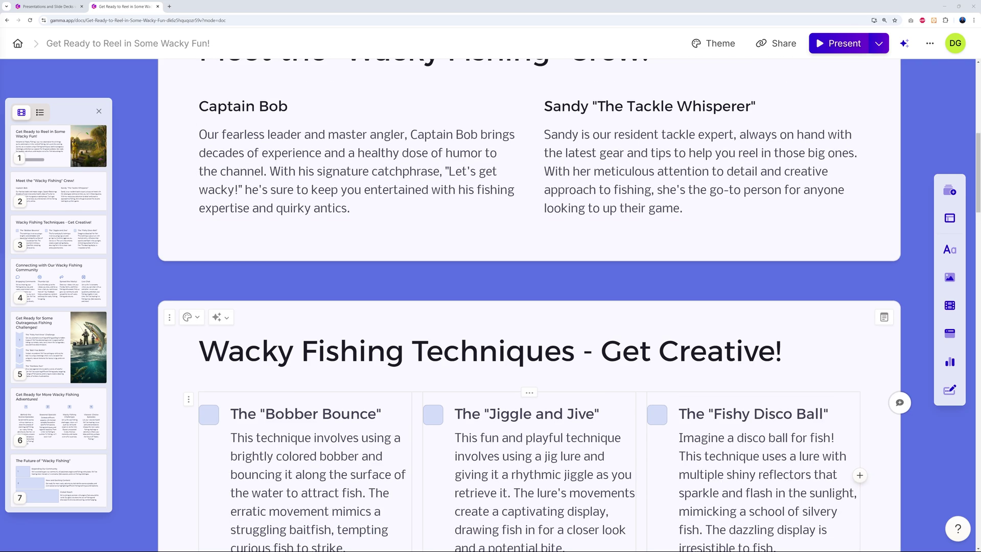
scroll(529, 305, "up", 6)
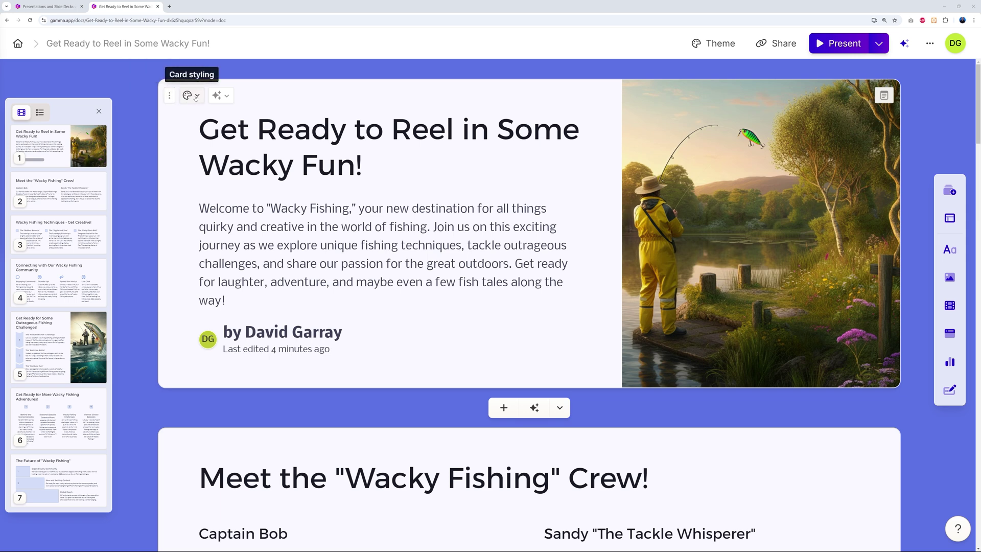
Apply Make this more visual to the title card and keep the three-column photo layout.
left_click(197, 97)
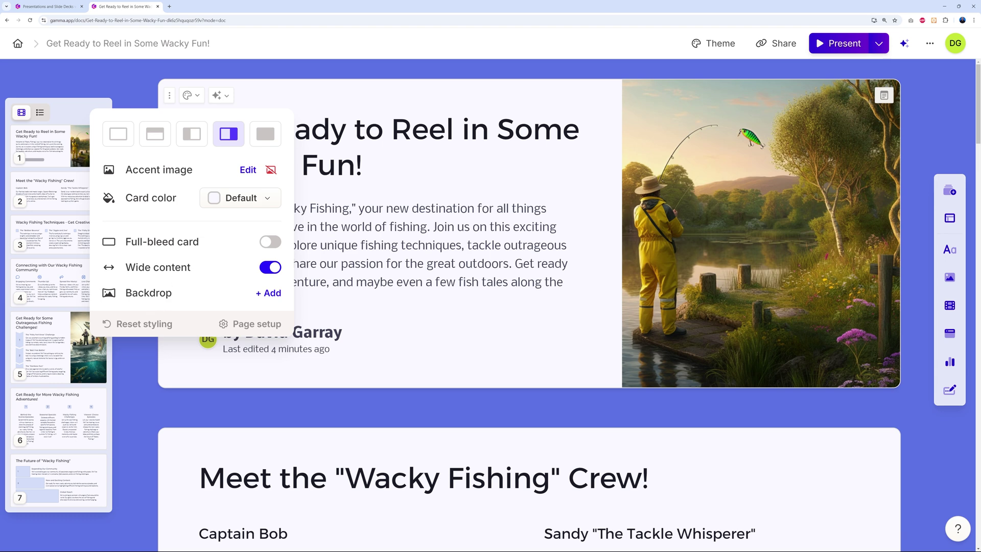
key("Escape")
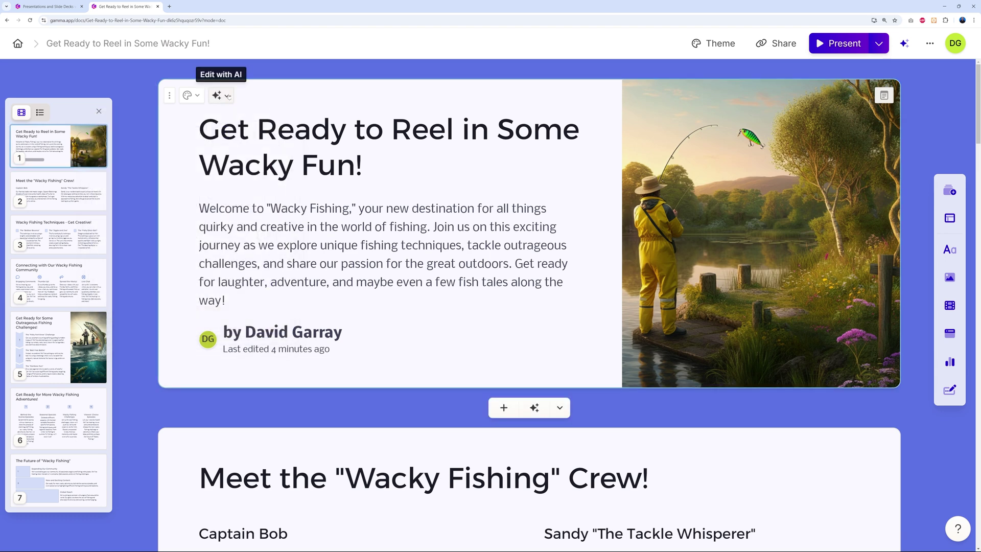
left_click(228, 96)
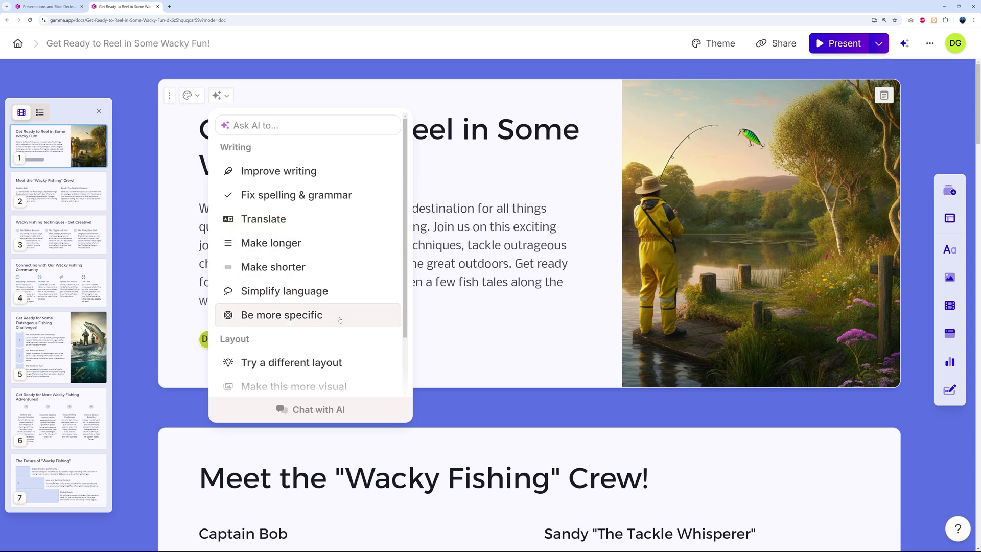
scroll(339, 320, "down", 2)
scroll(368, 322, "up", 2)
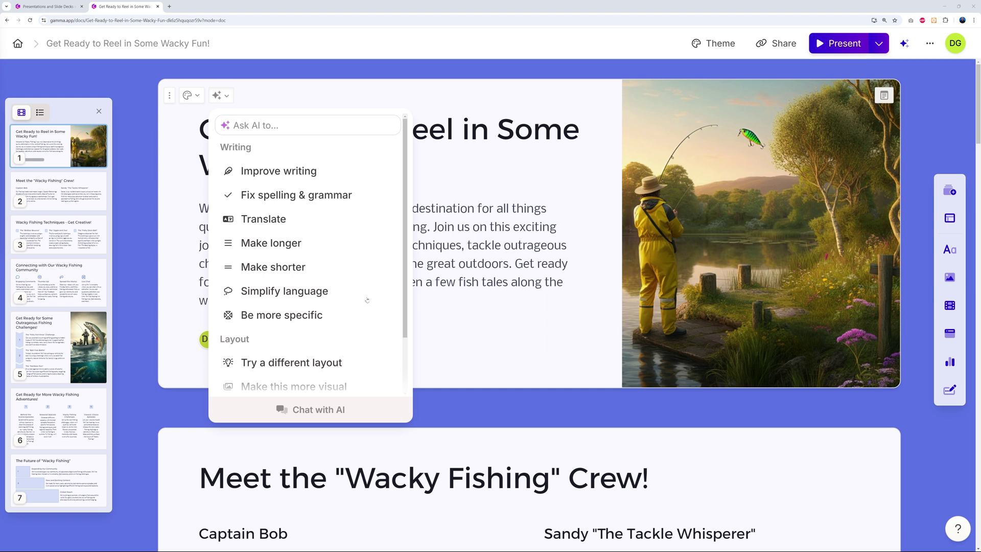
scroll(367, 301, "down", 2)
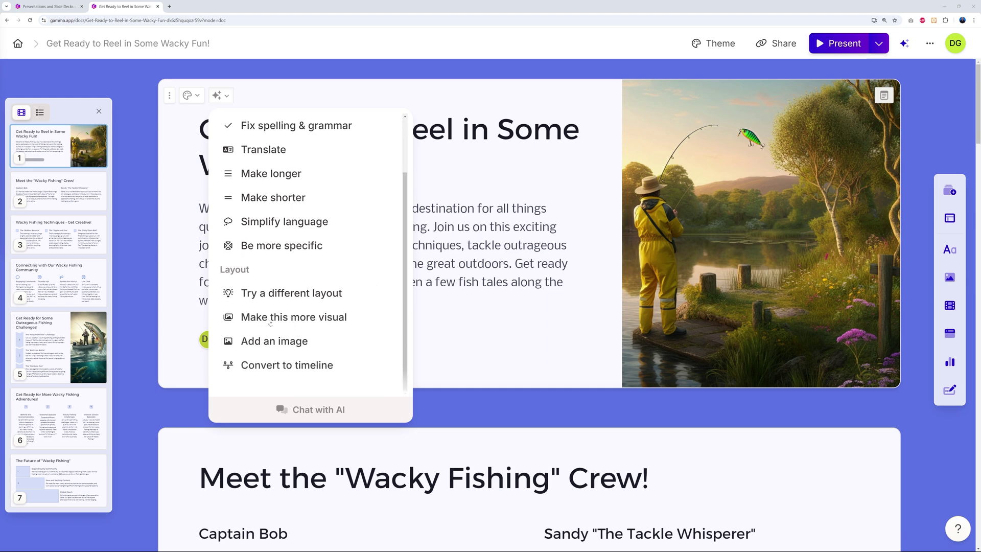
left_click(302, 318)
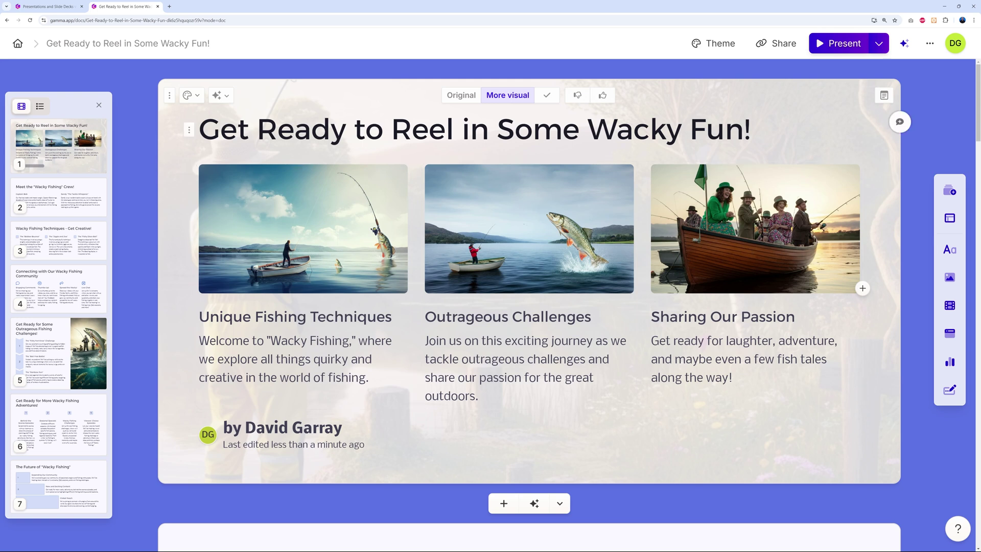
left_click(547, 95)
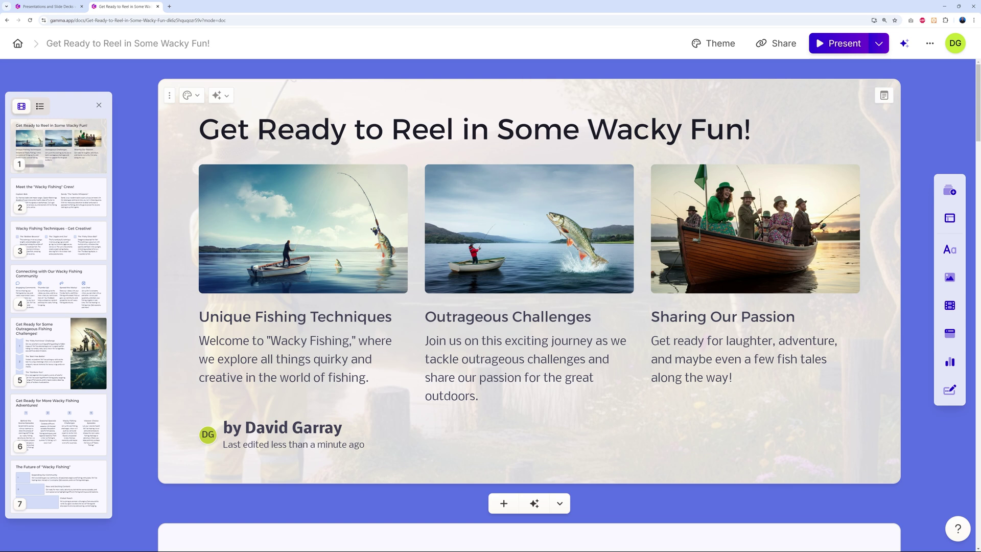
scroll(530, 302, "down", 7)
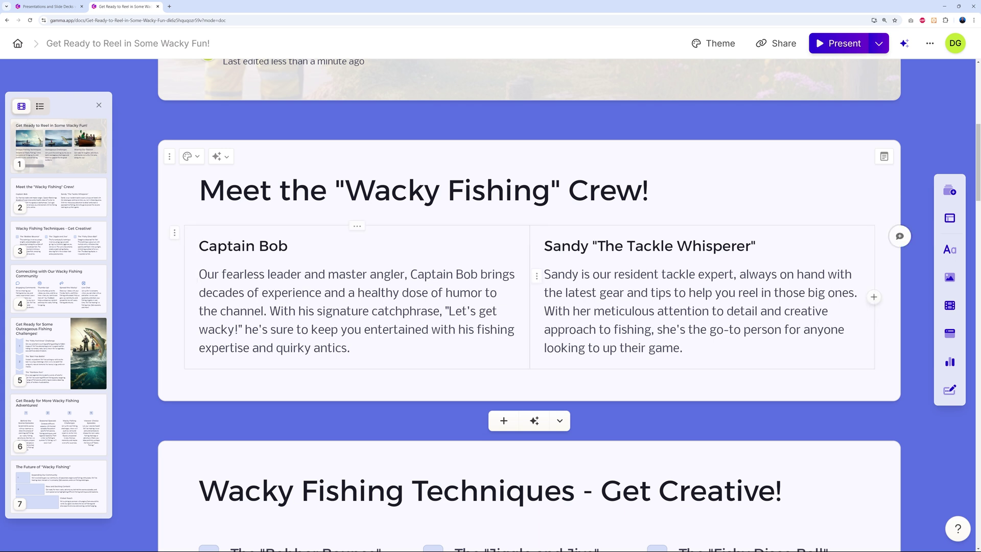
Apply Try a different layout to the Meet the Wacky Fishing Crew card and keep it.
left_click(200, 158)
left_click(200, 158)
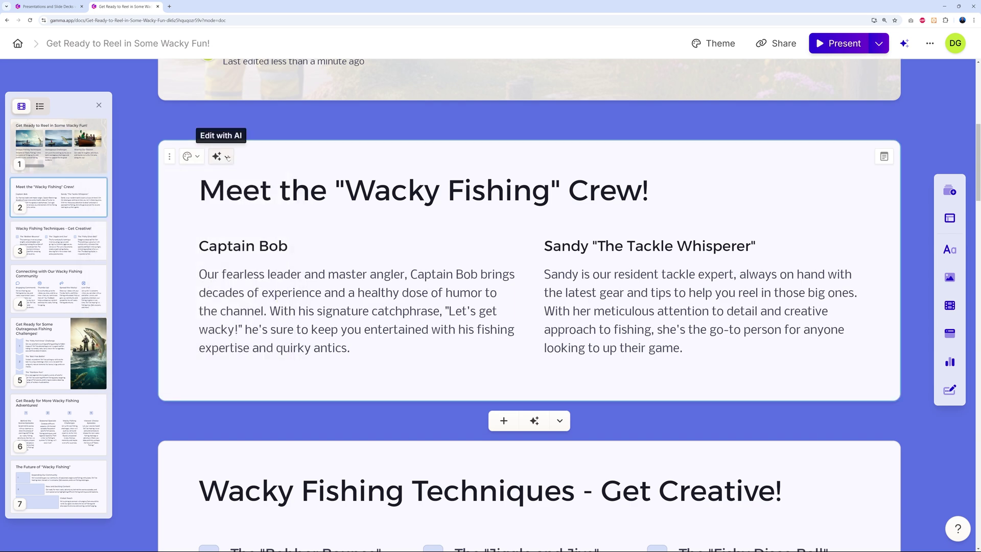
left_click(219, 156)
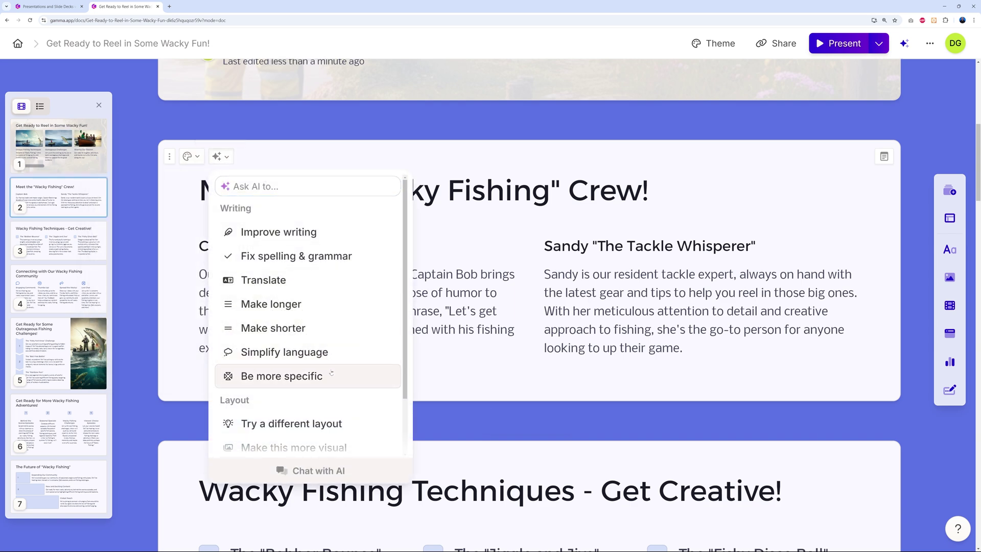
scroll(322, 373, "down", 2)
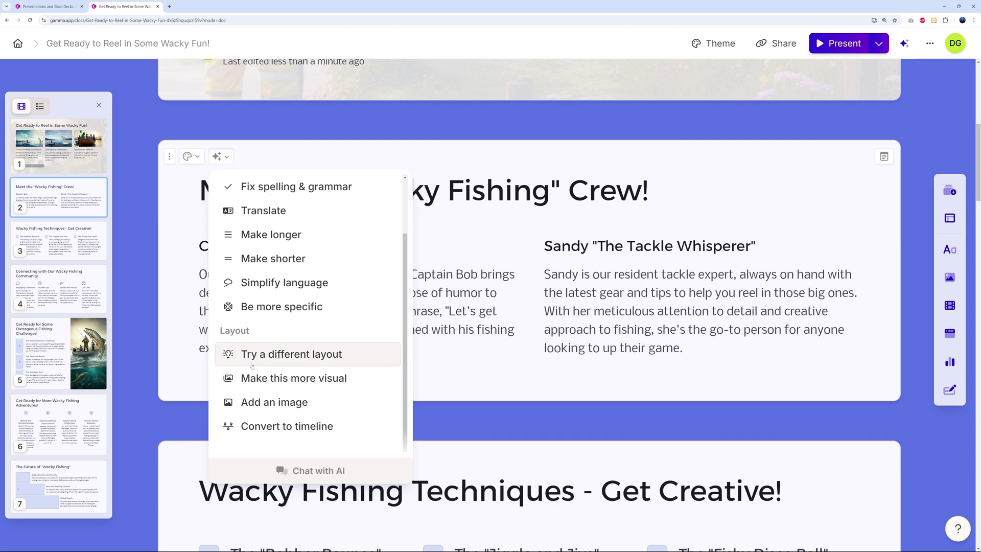
left_click(331, 353)
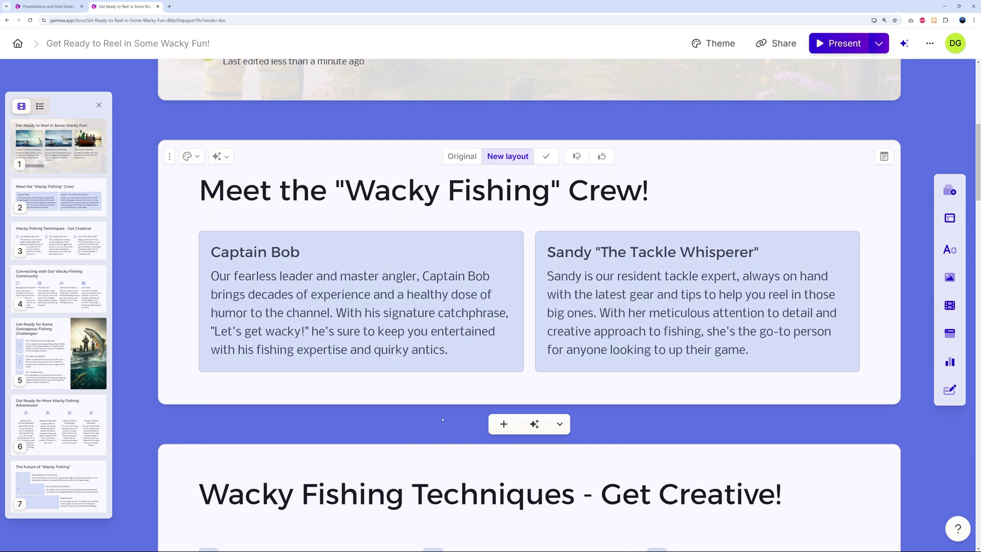
left_click(224, 156)
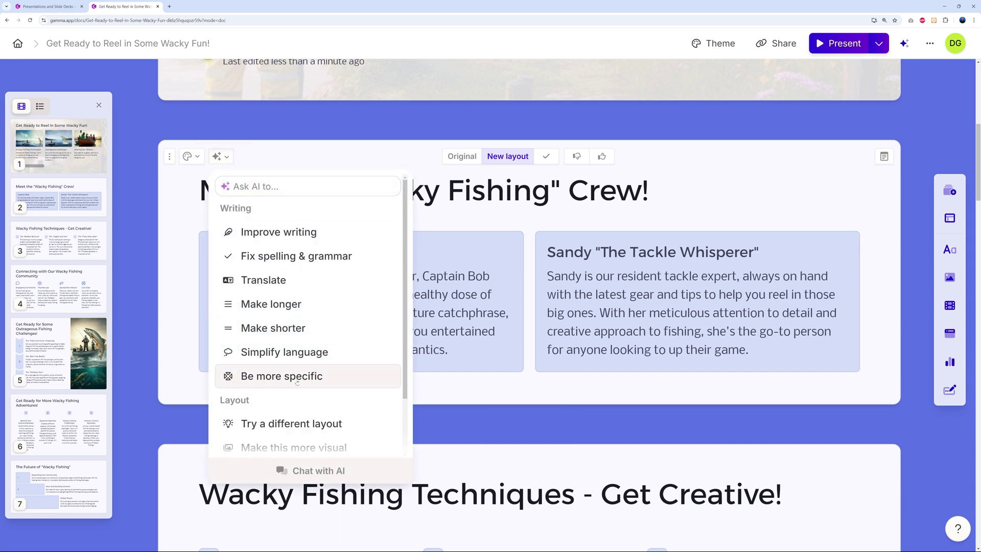
scroll(305, 399, "down", 2)
left_click(295, 354)
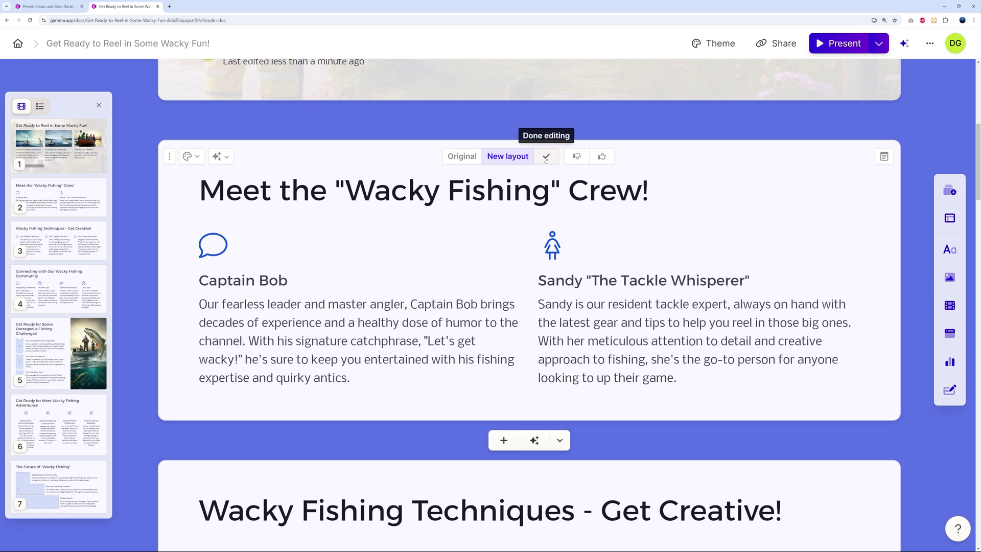
left_click(545, 157)
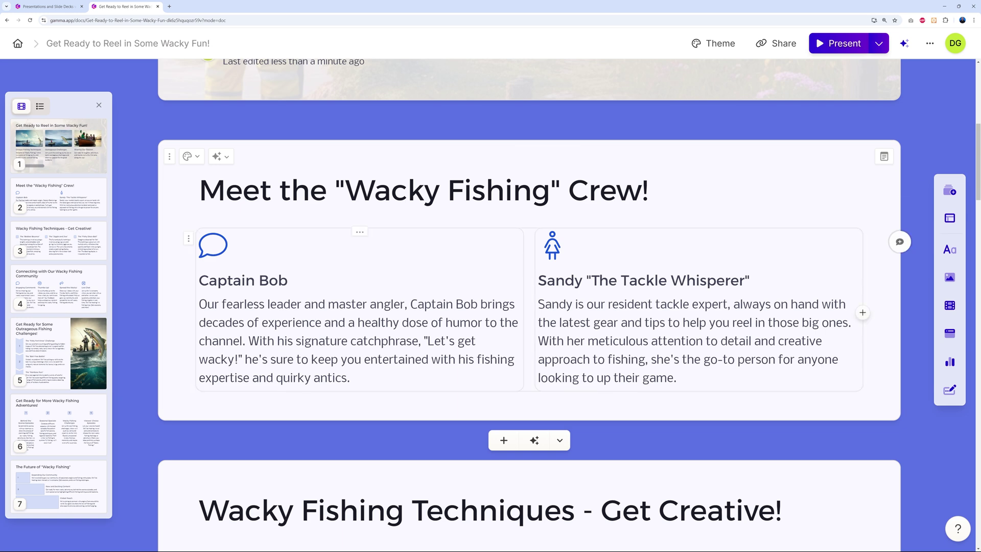
scroll(529, 307, "down", 4)
Add an AI card below the crew card, generated from the pasted three-episode description.
scroll(529, 307, "up", 1)
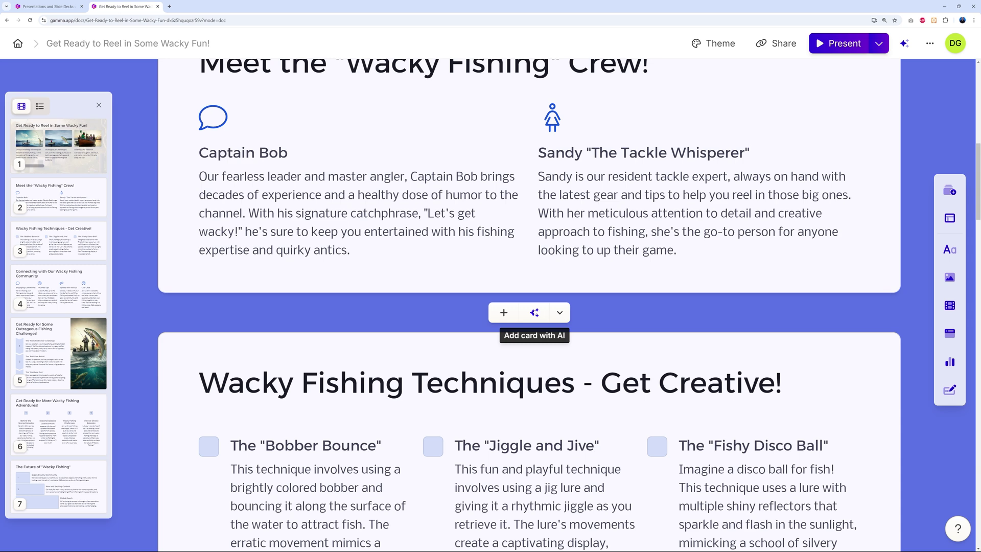
left_click(560, 313)
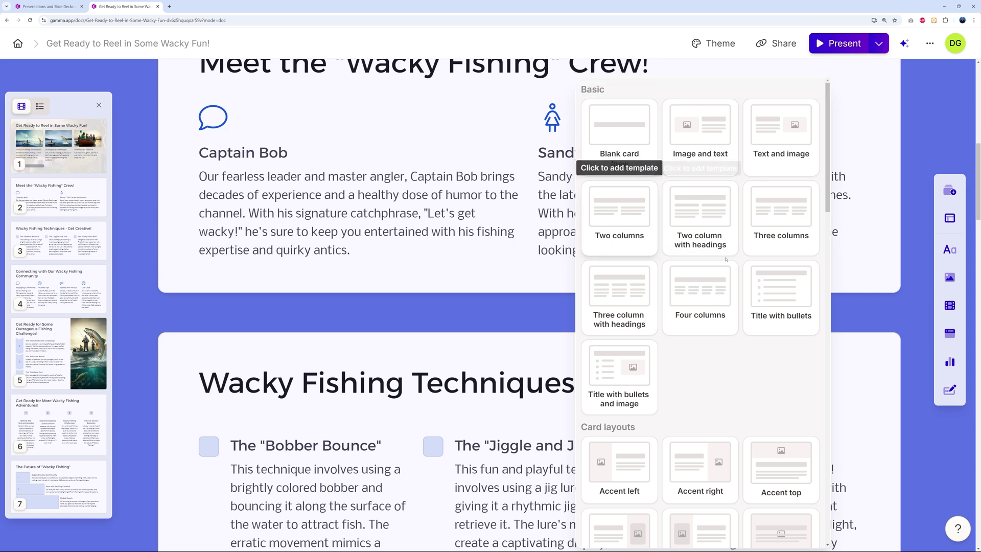
scroll(755, 349, "down", 3)
scroll(755, 350, "down", 5)
scroll(713, 351, "up", 5)
scroll(714, 350, "up", 3)
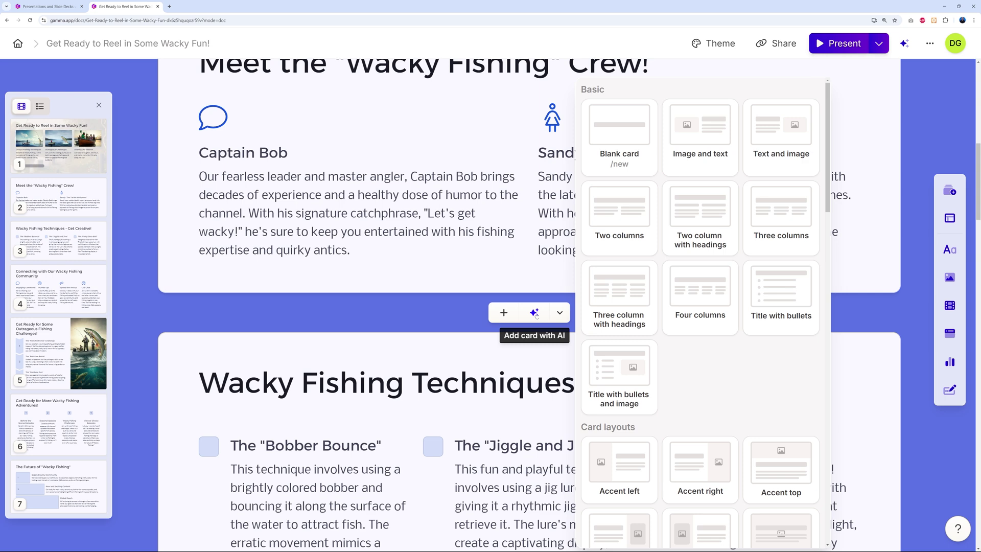
left_click(535, 314)
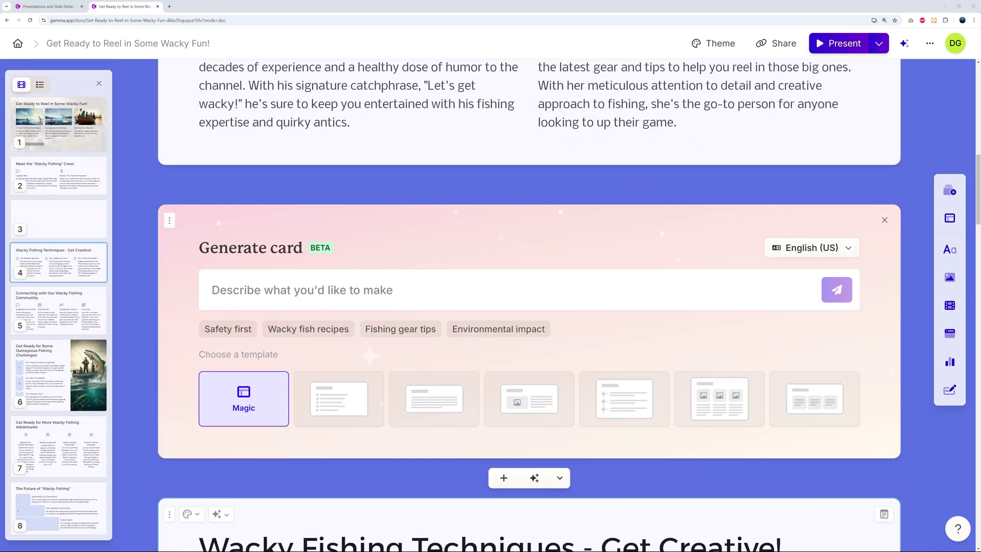
type("First episode I go fishing with a spoon from my kitchen. Second video I make my own waders our of bin bags. Third video I go lake fishing with a sea fishing rig.")
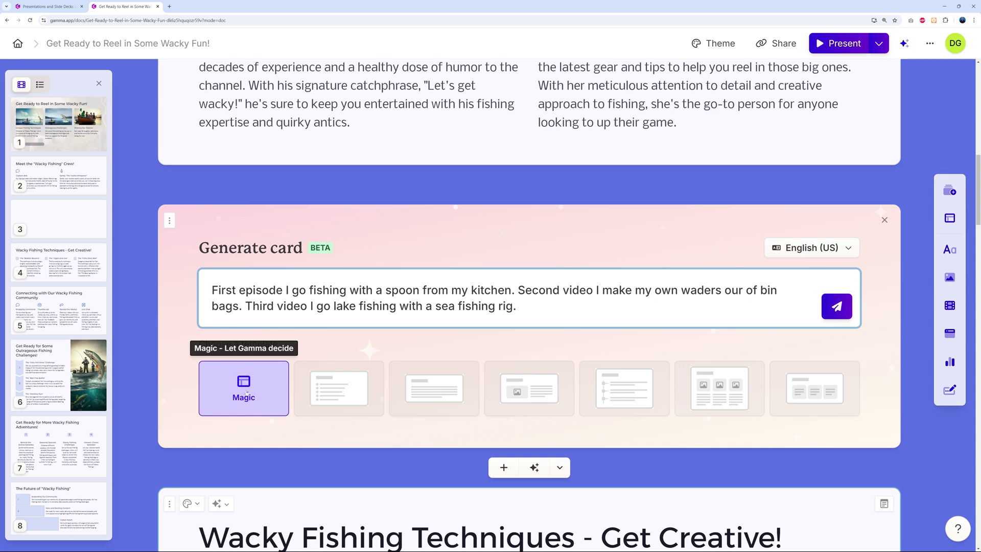
left_click(837, 308)
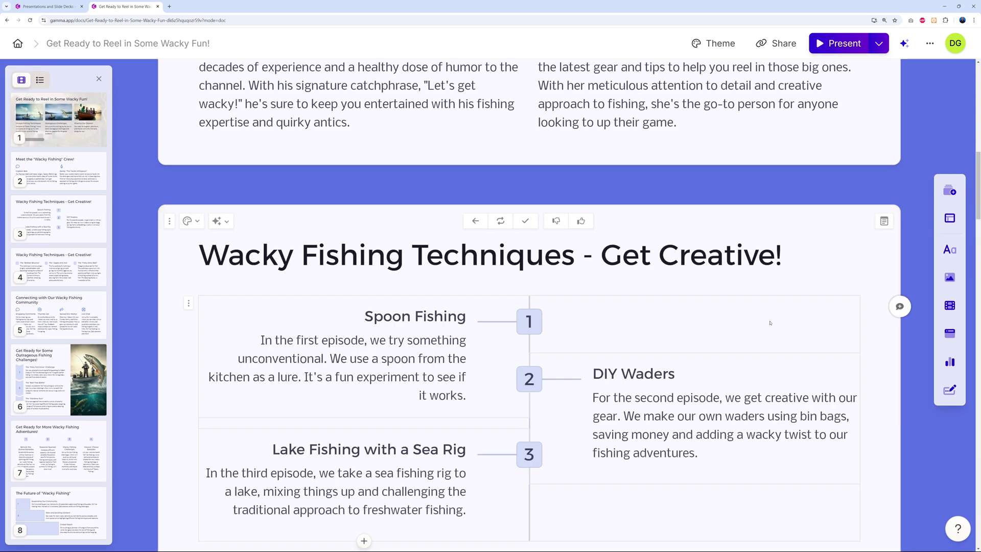
Make the Wacky Fishing Techniques card more visual and keep the version with episode photos.
scroll(770, 321, "down", 3)
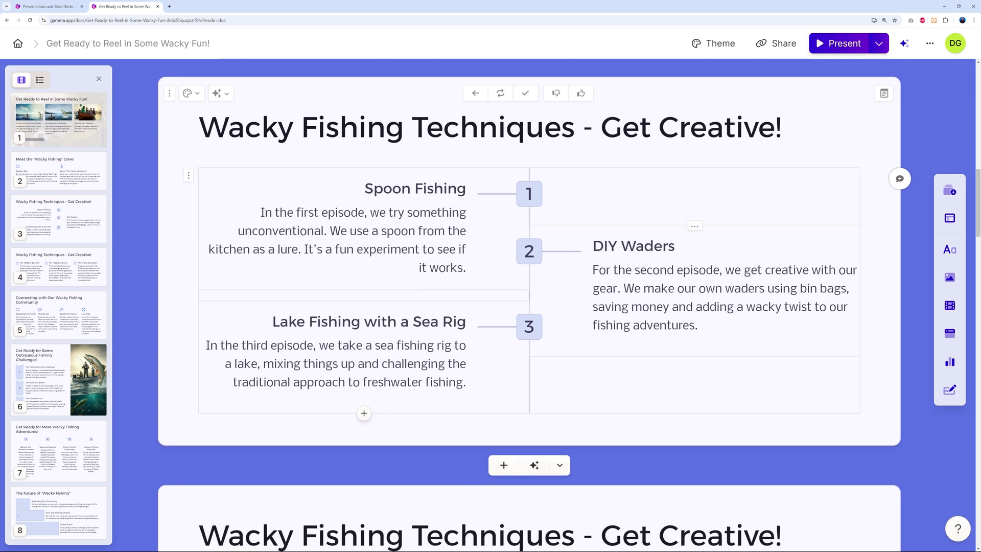
scroll(530, 305, "up", 1)
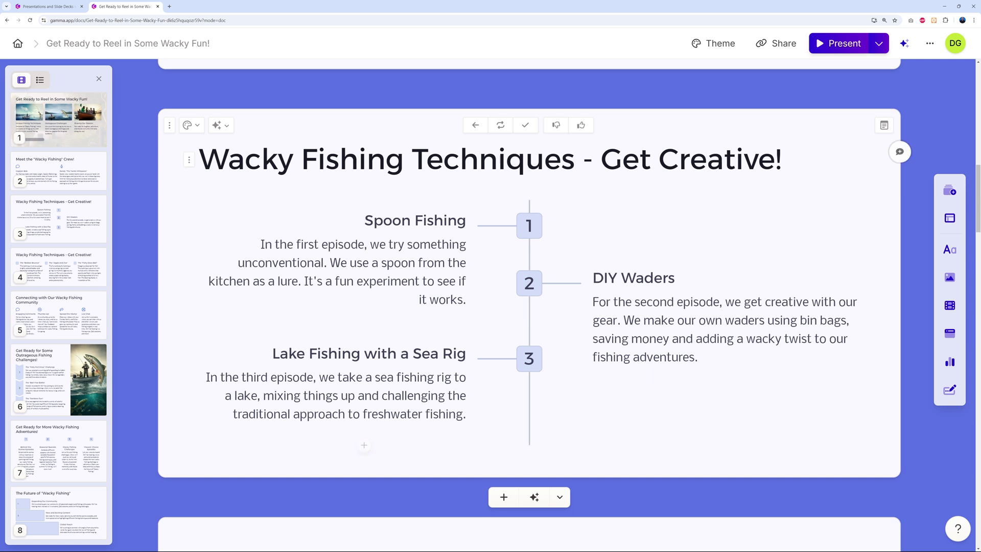
left_click(221, 125)
scroll(318, 331, "down", 2)
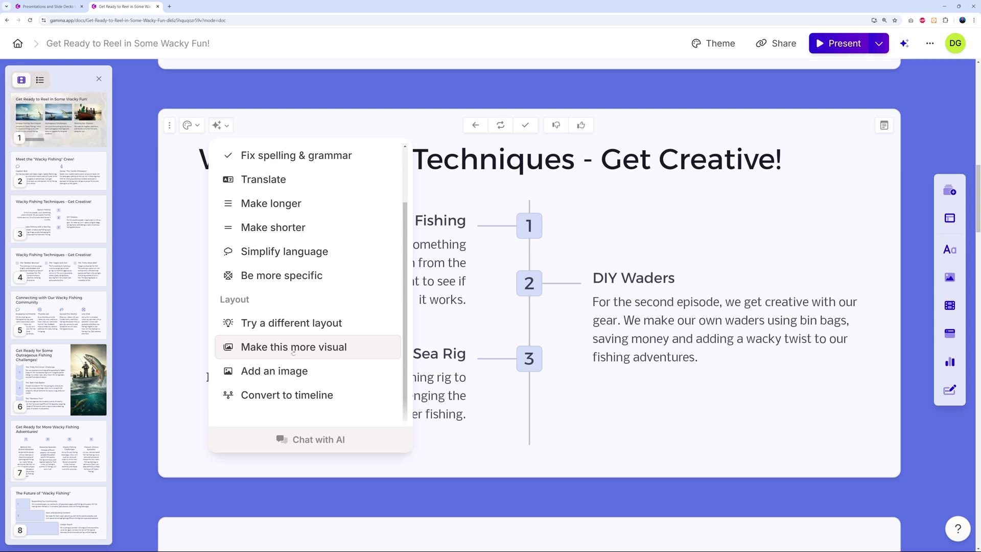
left_click(296, 348)
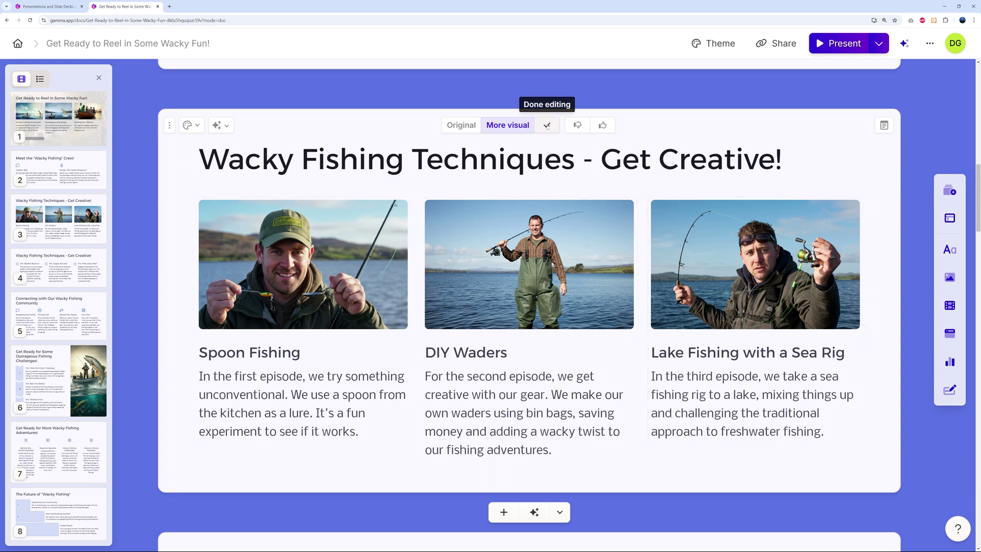
left_click(546, 126)
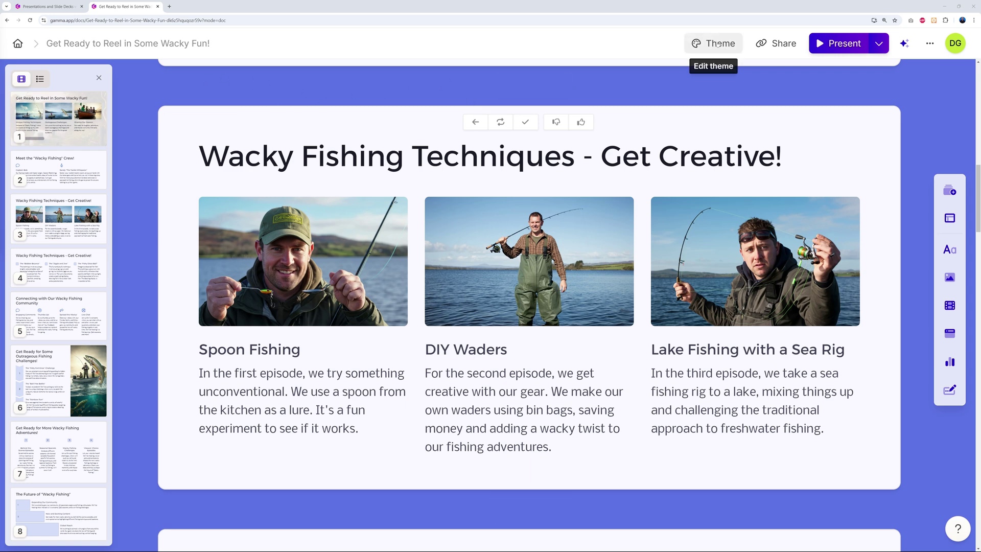
Replace the Cornflower theme with the dark purple Aurora theme.
left_click(717, 44)
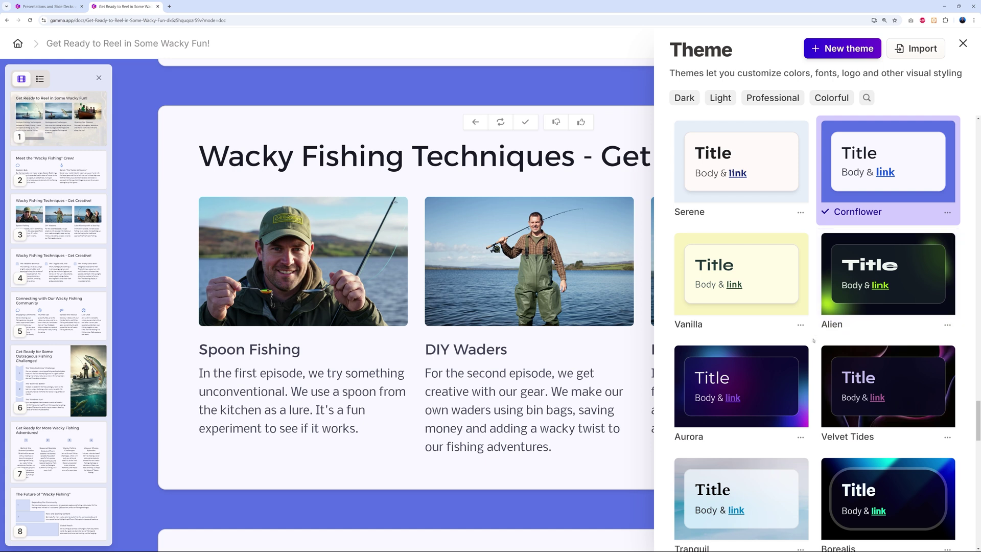
scroll(808, 317, "down", 2)
scroll(803, 301, "down", 8)
scroll(805, 334, "down", 3)
scroll(813, 335, "down", 5)
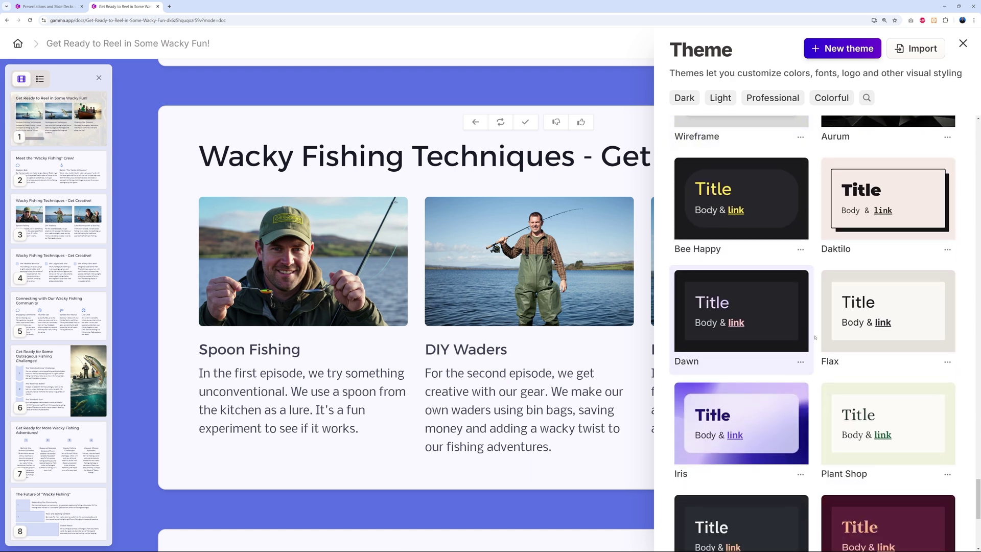
scroll(816, 337, "up", 12)
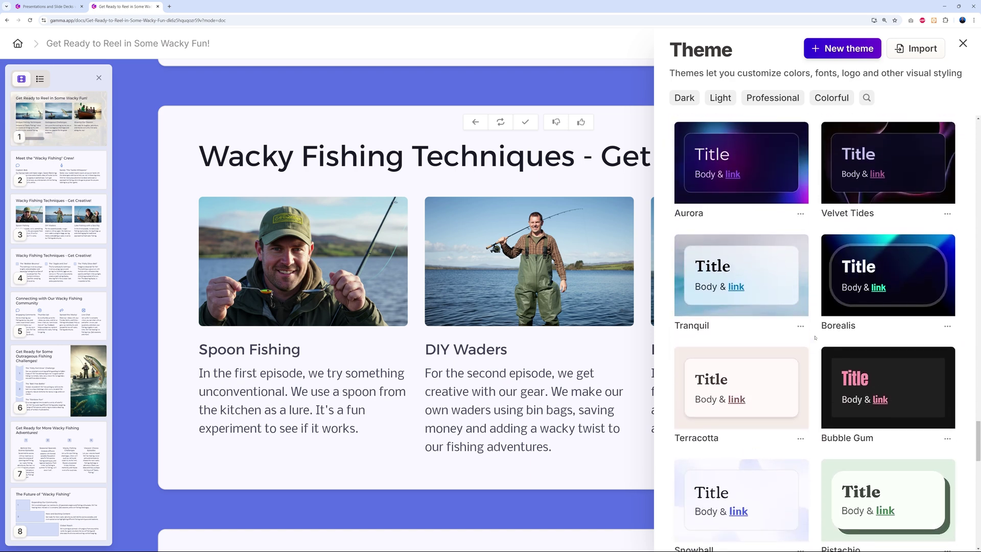
scroll(816, 337, "up", 1)
left_click(741, 233)
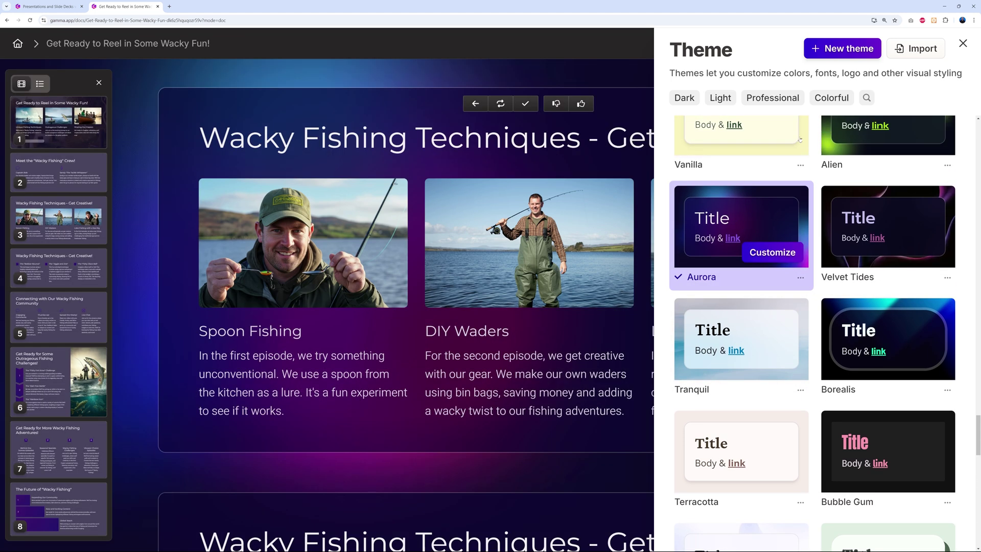
Close the theme panel and scroll through the Aurora-restyled cards.
left_click(963, 43)
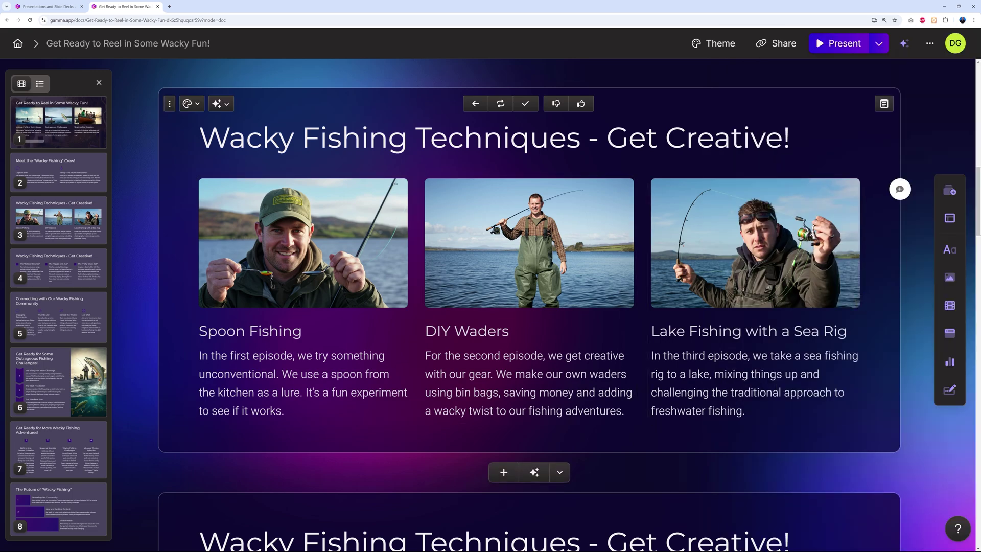
scroll(529, 306, "down", 12)
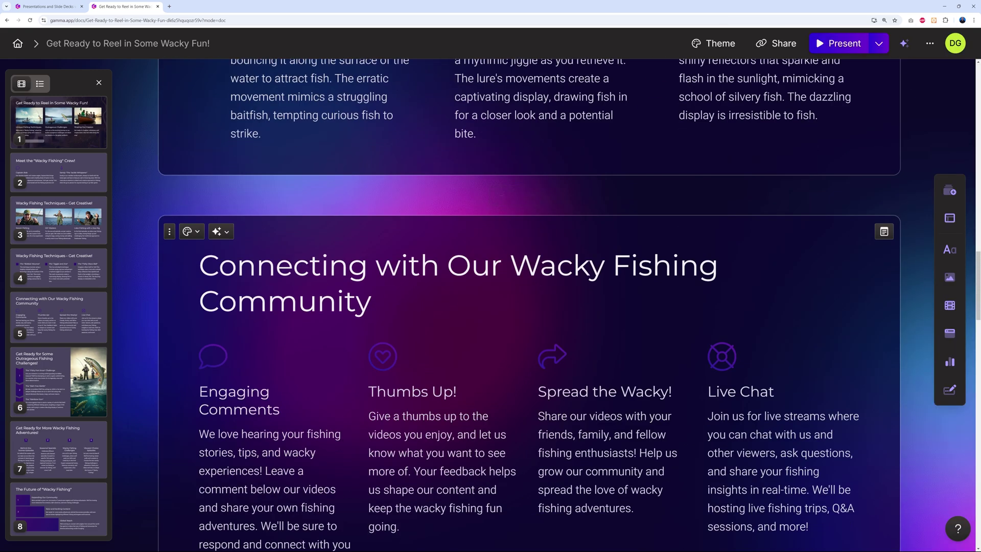
scroll(529, 306, "down", 3)
scroll(529, 306, "up", 8)
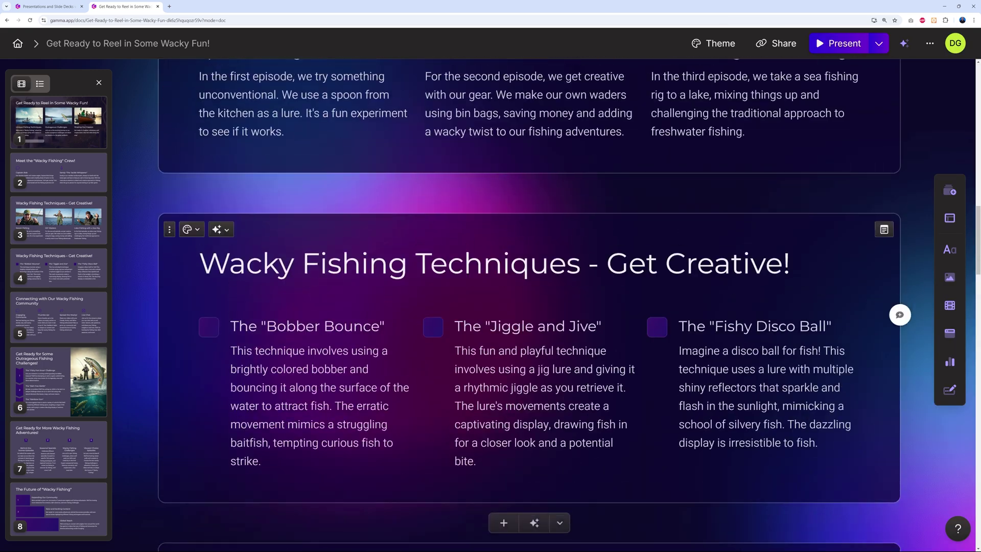
scroll(529, 307, "up", 9)
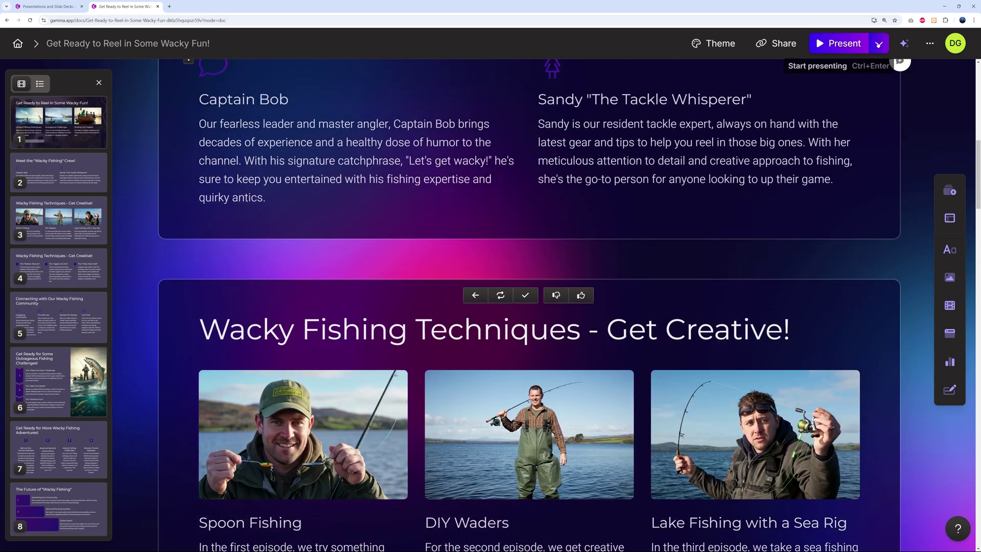
Start a full-screen presentation of the deck from the first slide.
left_click(880, 45)
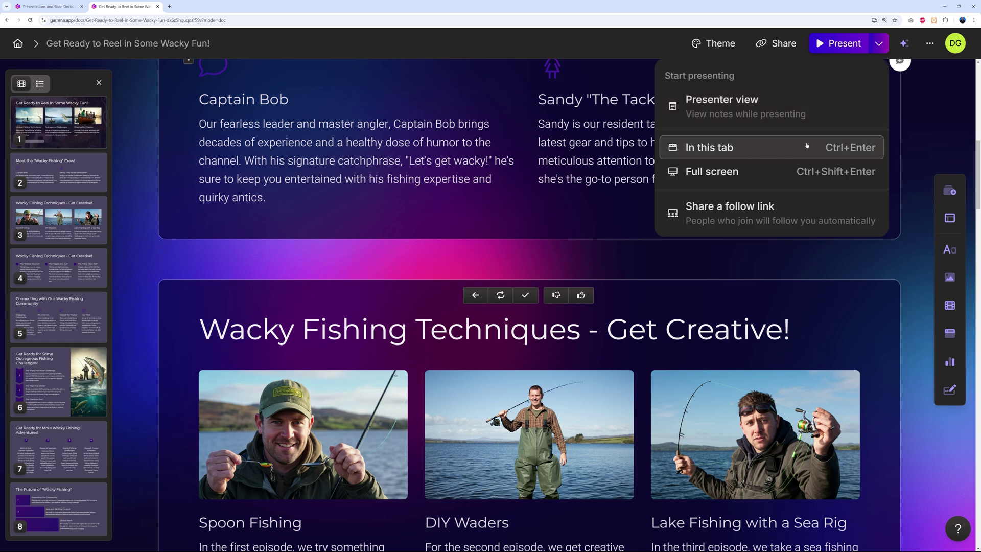
left_click(764, 172)
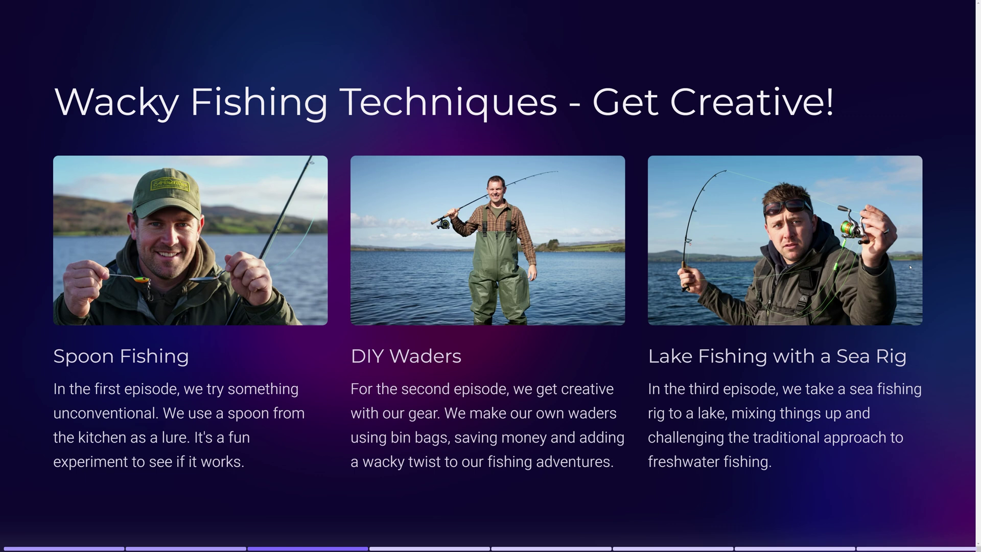
key("Home")
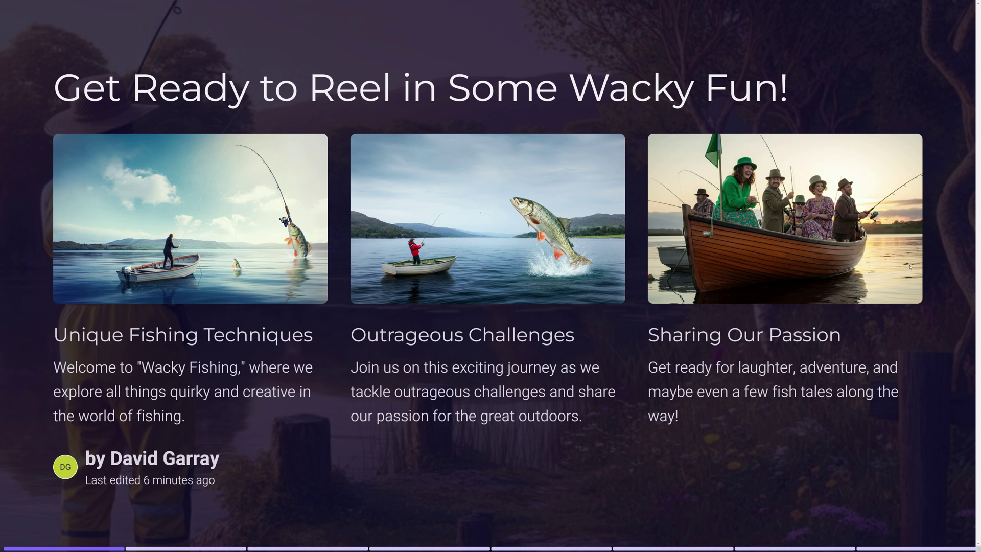
Advance through the crew and Wacky Fishing Techniques slides, then exit and reopen the presenting options.
key("Right")
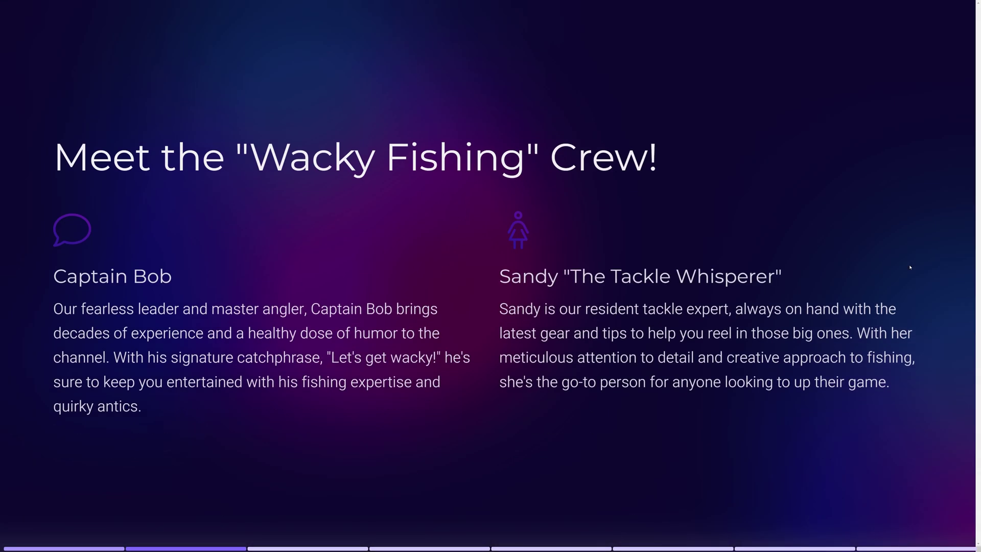
key("Right")
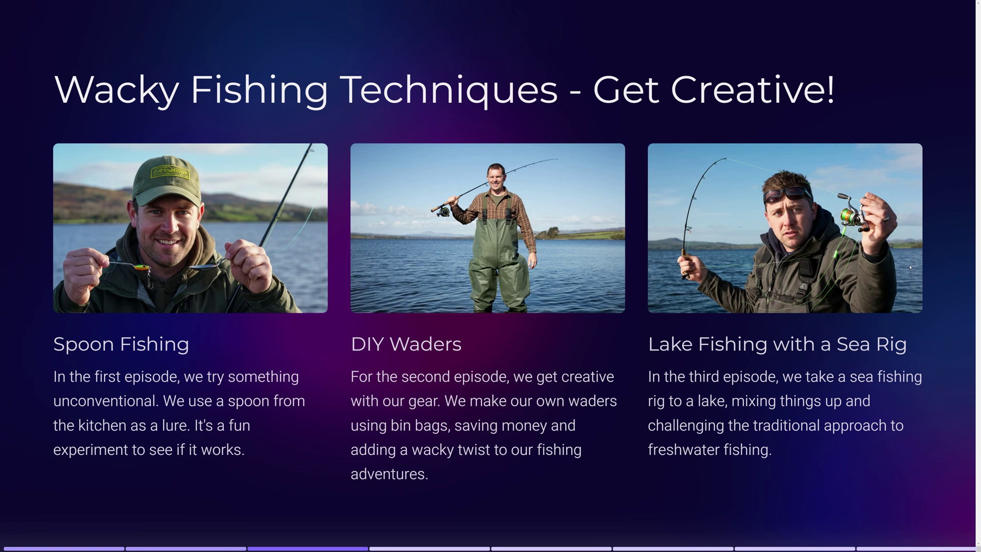
key("Escape")
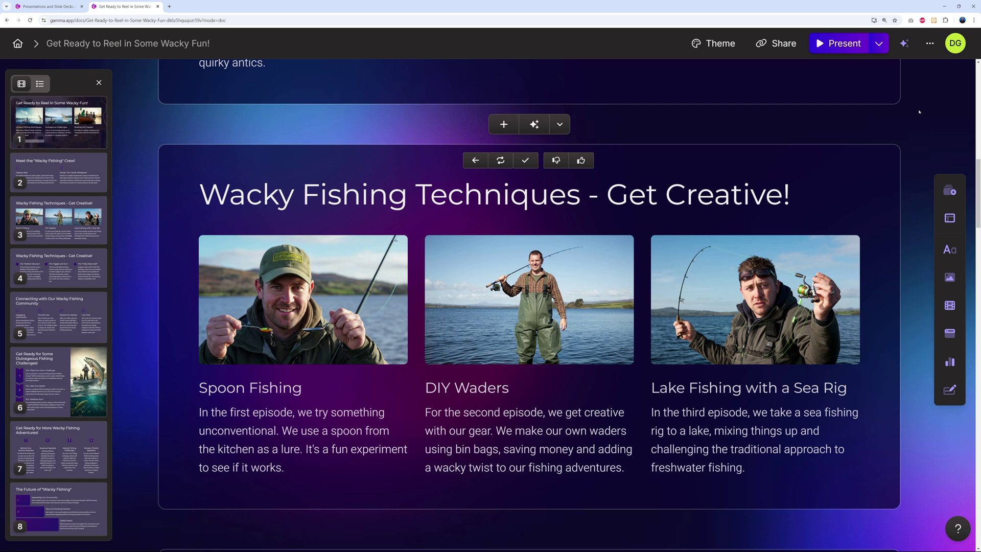
left_click(879, 43)
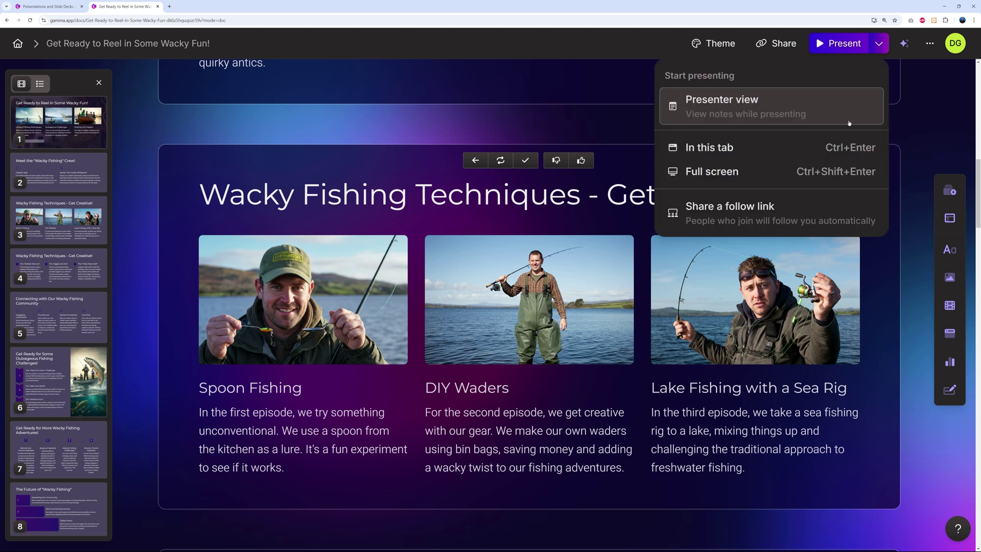
Copy the deck's follow link from the Share a follow link dialog.
left_click(735, 214)
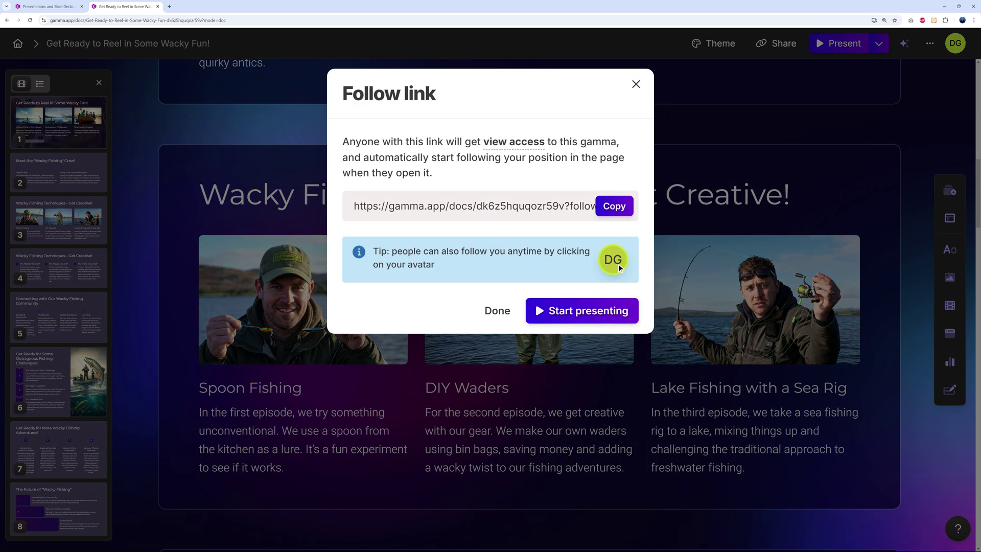
left_click(615, 206)
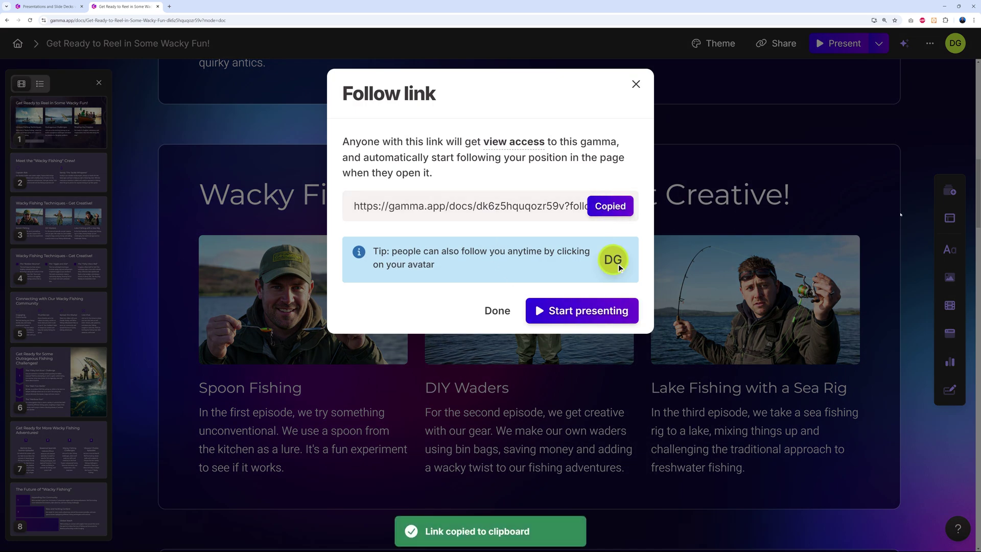
key("Escape")
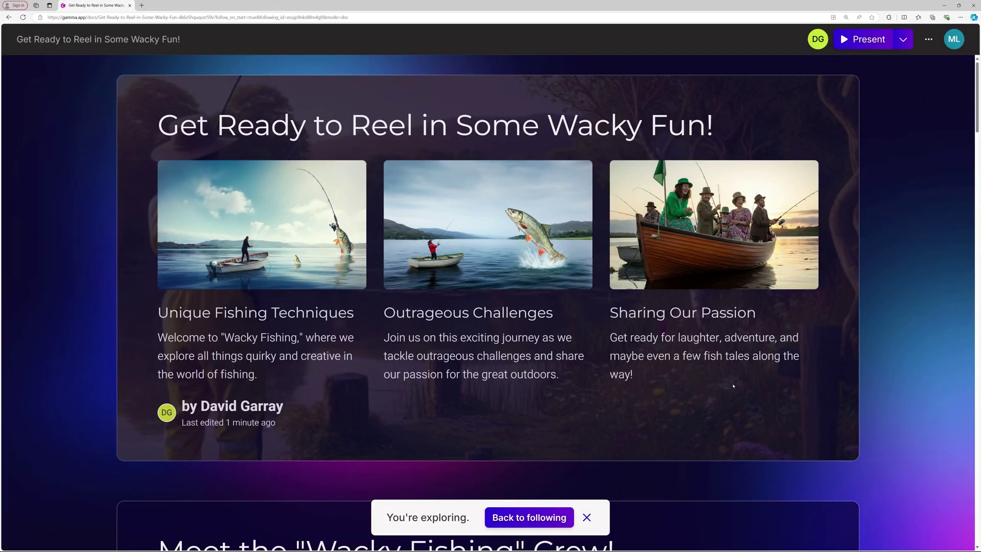
Dismiss the 'You're exploring' notice, scroll down to The Future of "Wacky Fishing" card, and present it.
left_click(587, 516)
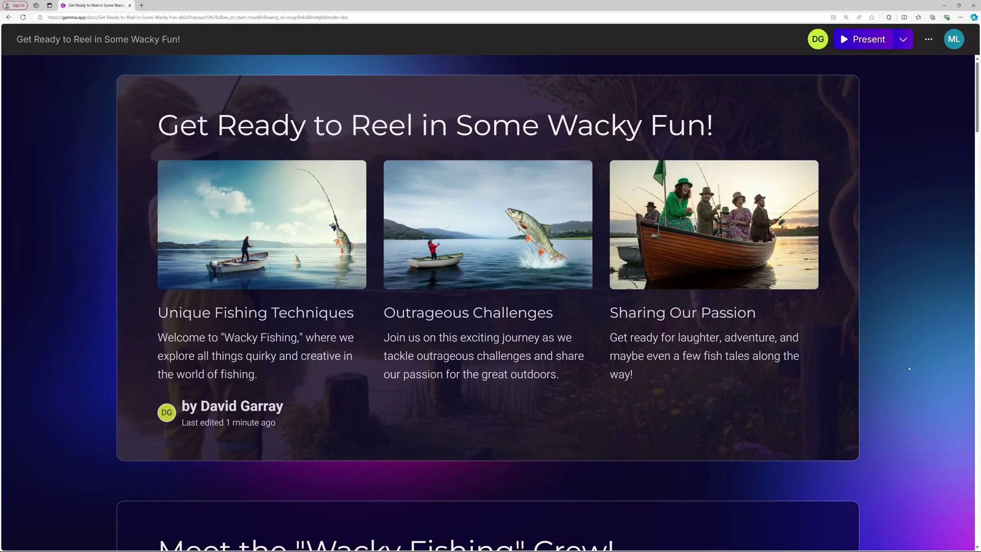
scroll(892, 283, "down", 10)
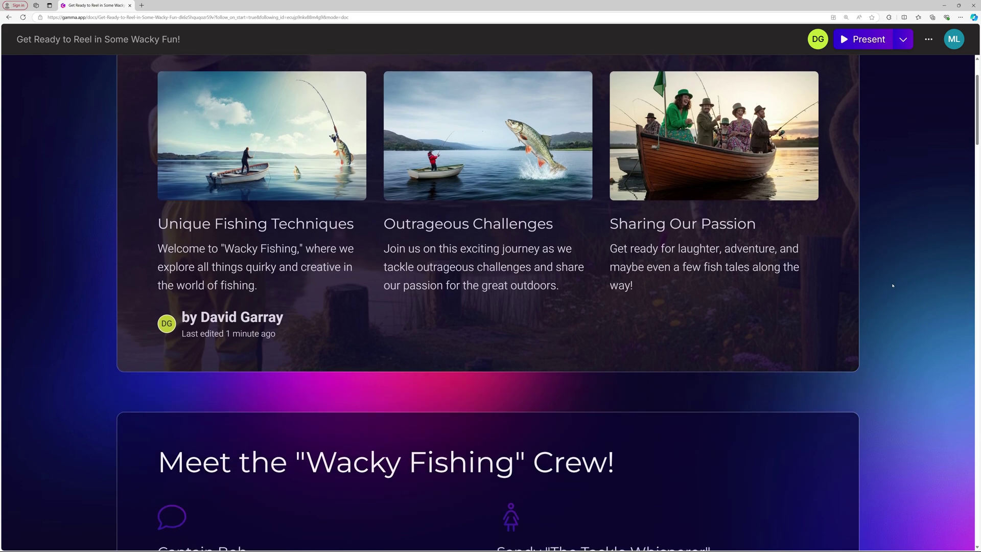
scroll(907, 284, "down", 10)
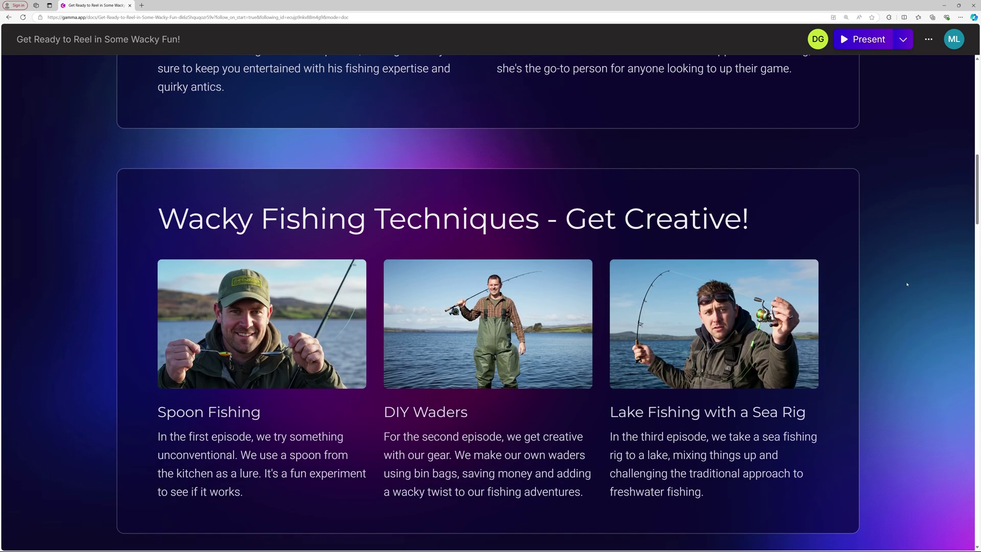
scroll(907, 284, "down", 9)
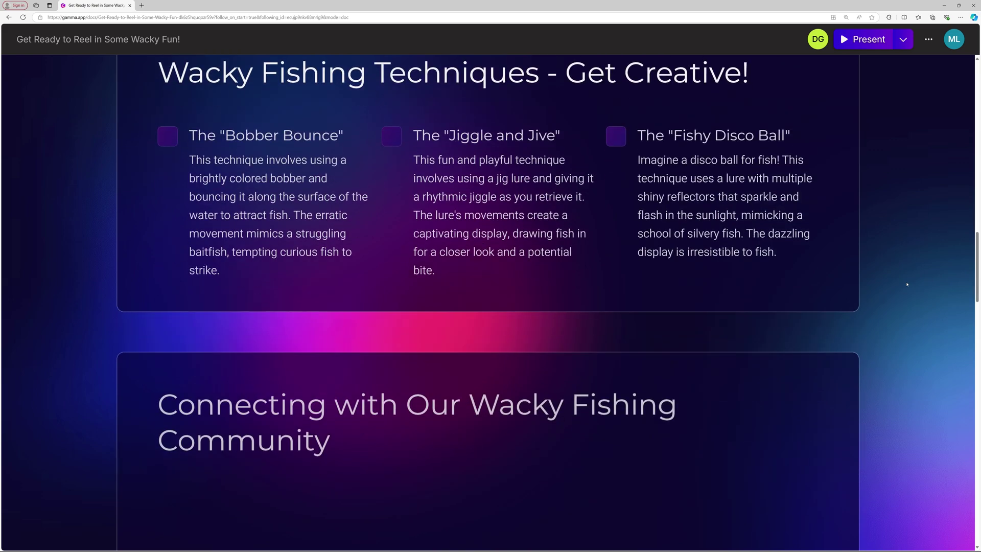
scroll(907, 284, "down", 9)
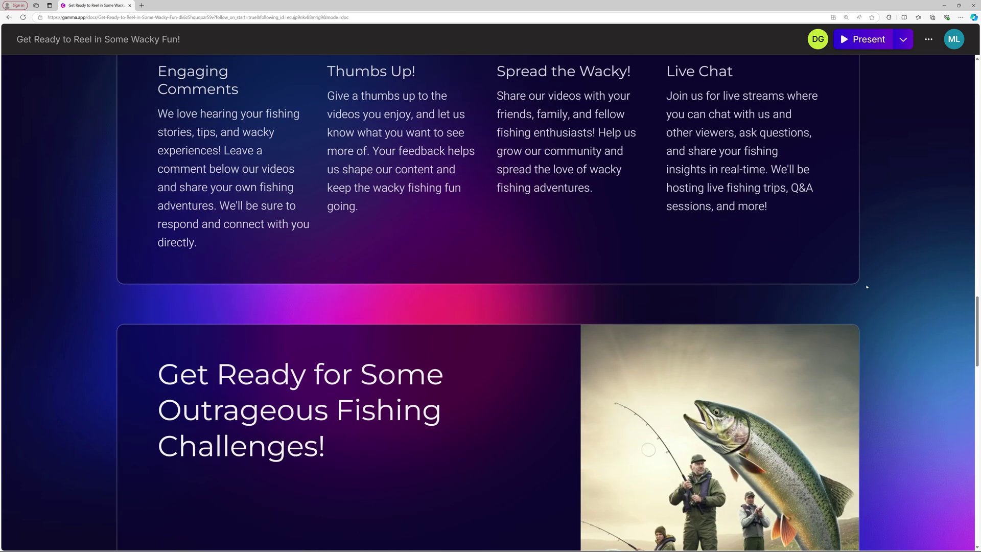
scroll(890, 292, "down", 12)
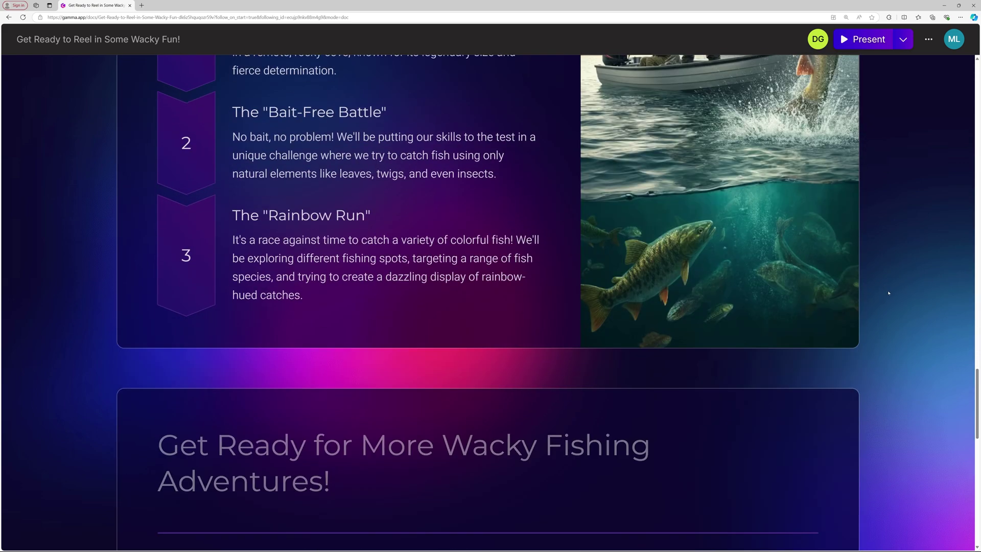
scroll(900, 300, "down", 5)
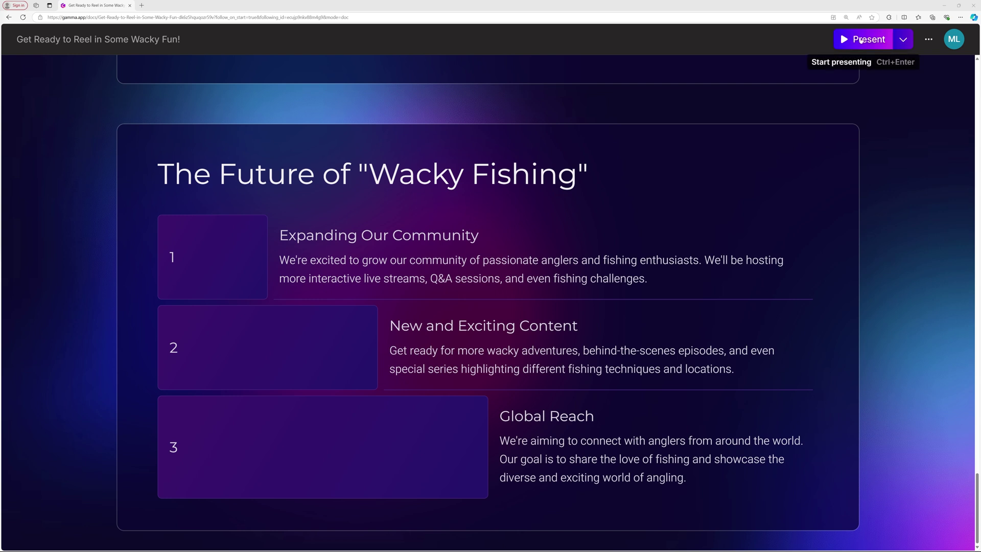
left_click(863, 40)
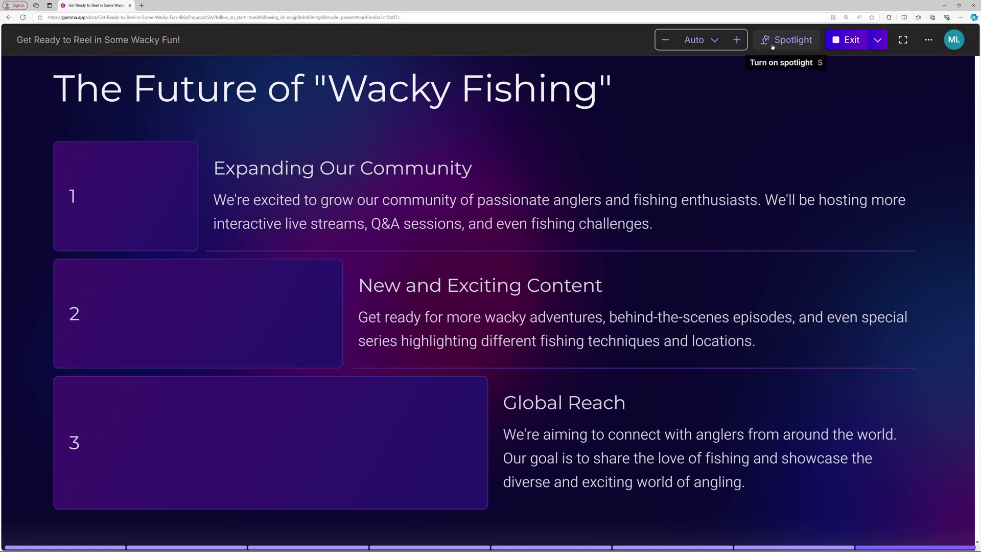
Spotlight the Future card's items in turn through Global Reach, then end the spotlight and exit present mode.
left_click(782, 44)
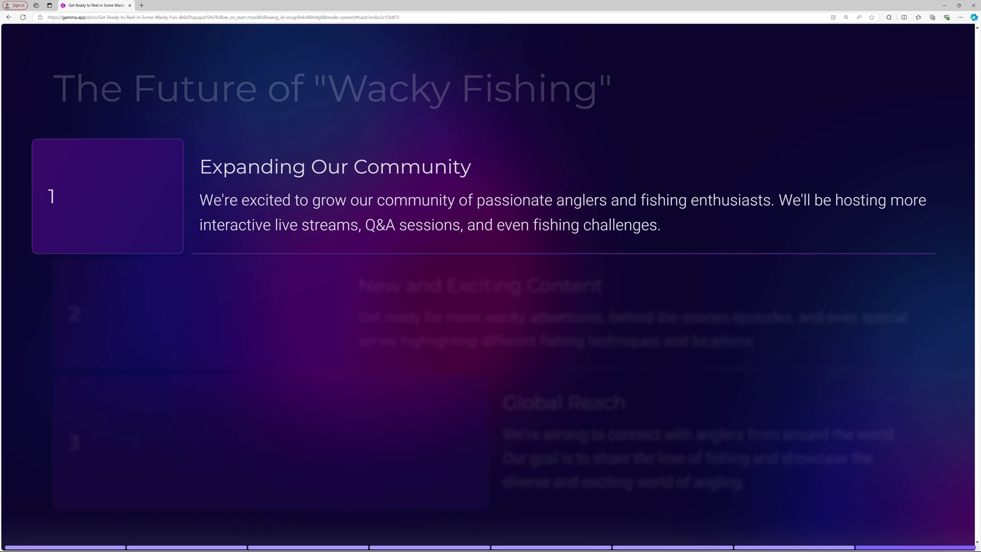
left_click(648, 293)
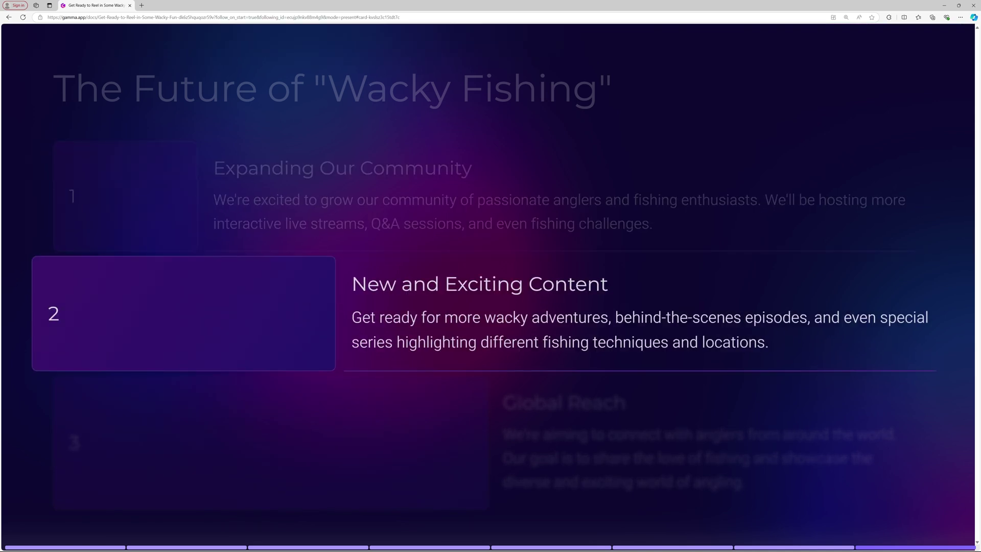
key("Right")
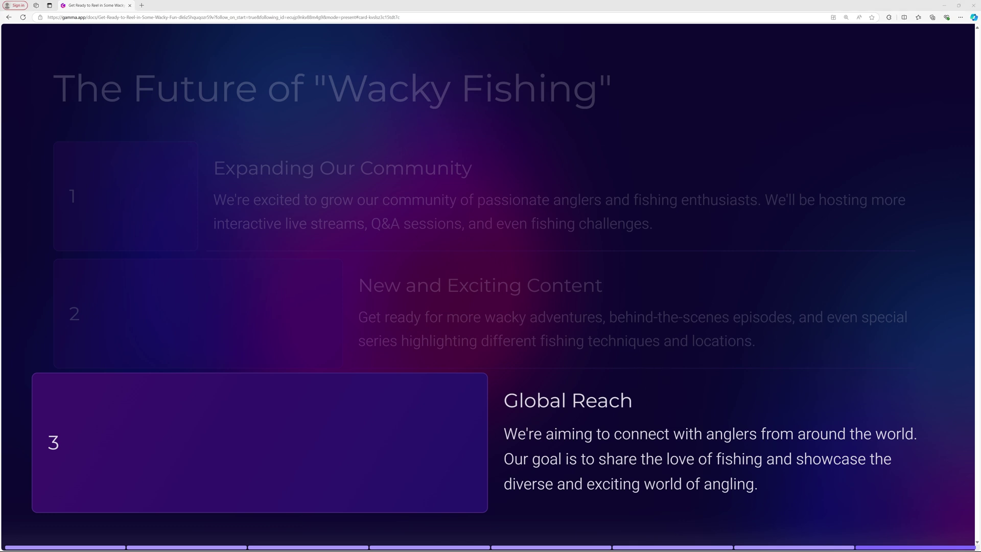
left_click(660, 420)
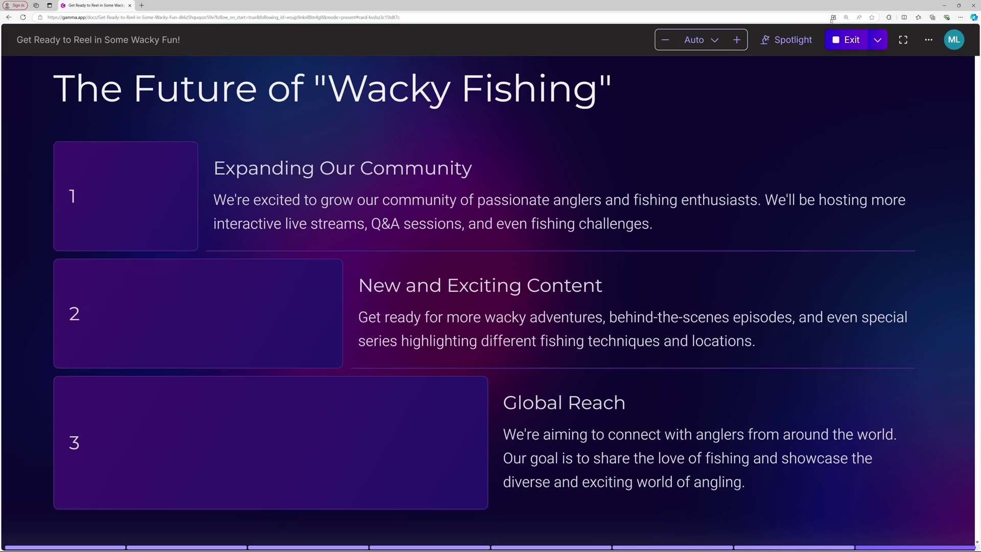
left_click(847, 38)
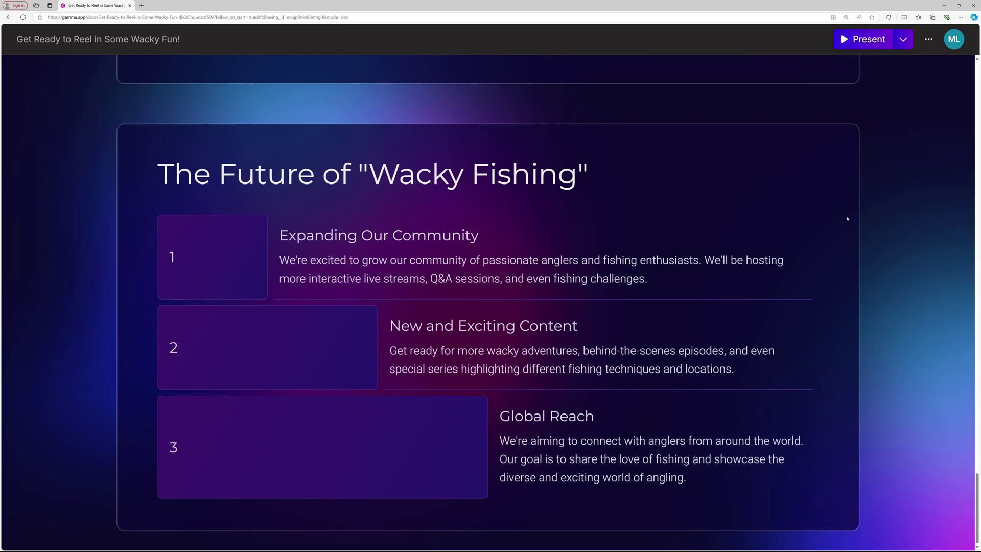
scroll(927, 306, "up", 20)
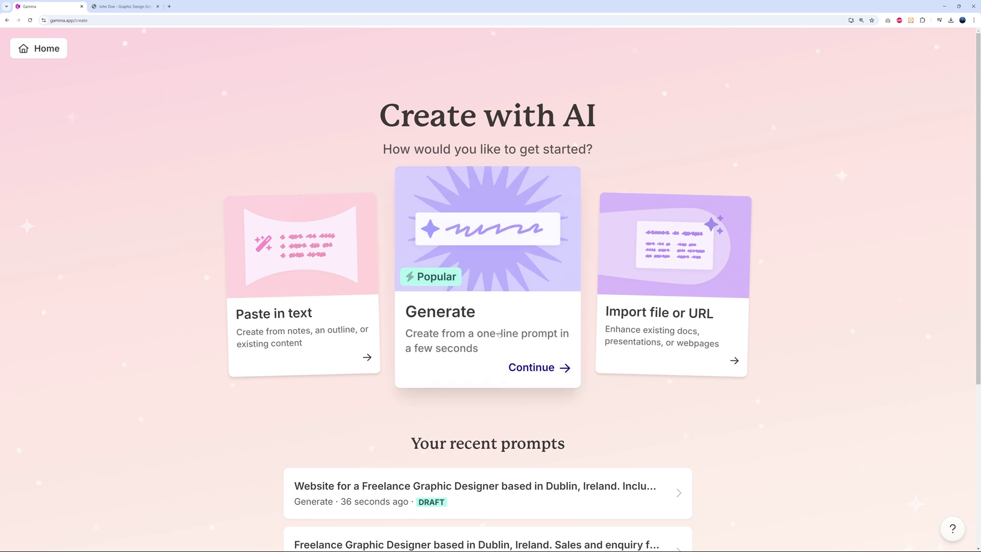
Generate a 4-card Webpage outline from the pasted Dublin freelance graphic designer prompt.
left_click(532, 368)
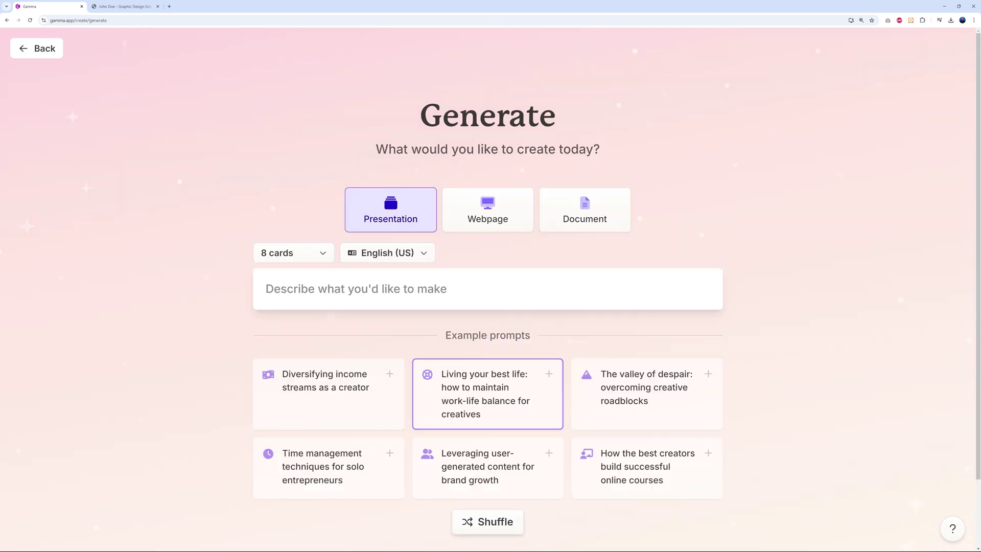
left_click(494, 219)
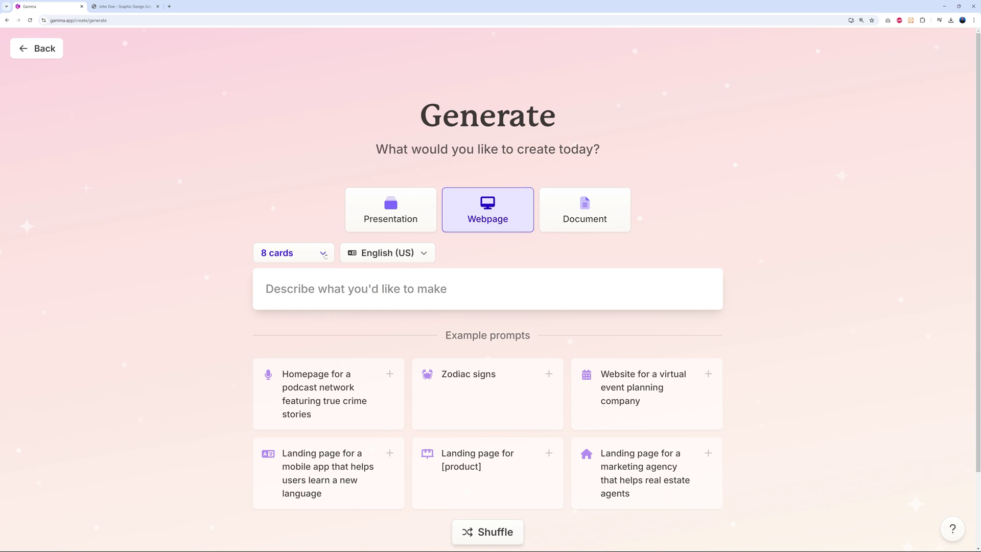
left_click(324, 254)
left_click(387, 198)
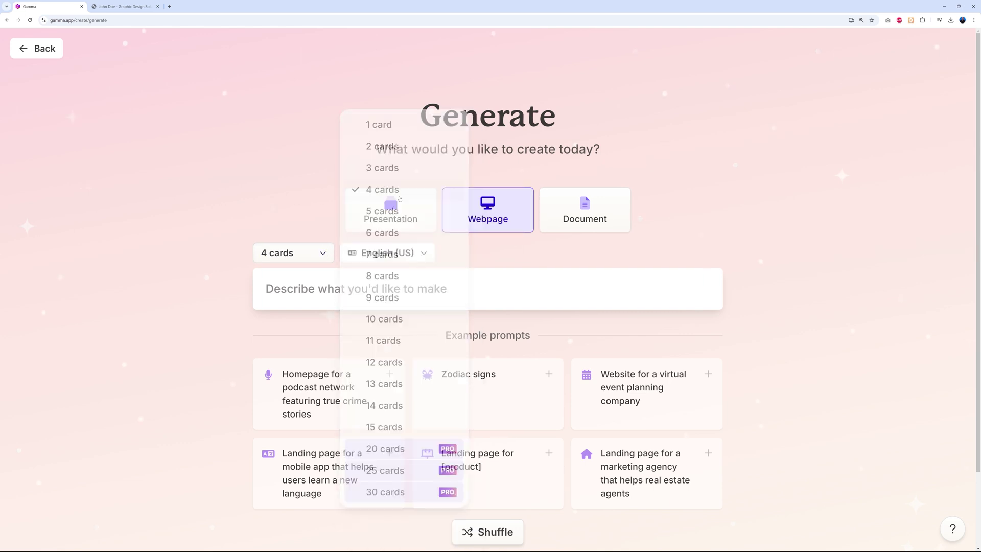
key("ctrl+v")
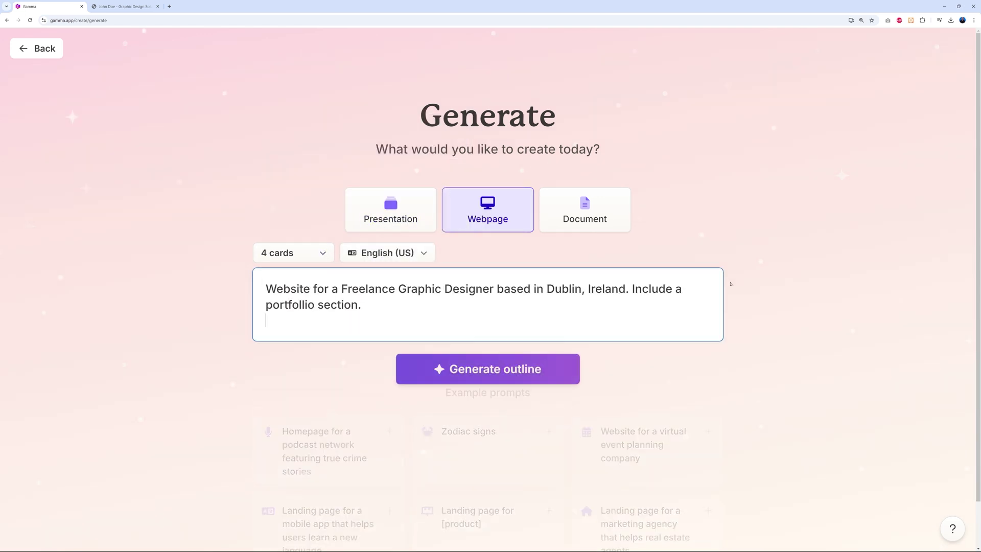
key("BackSpace")
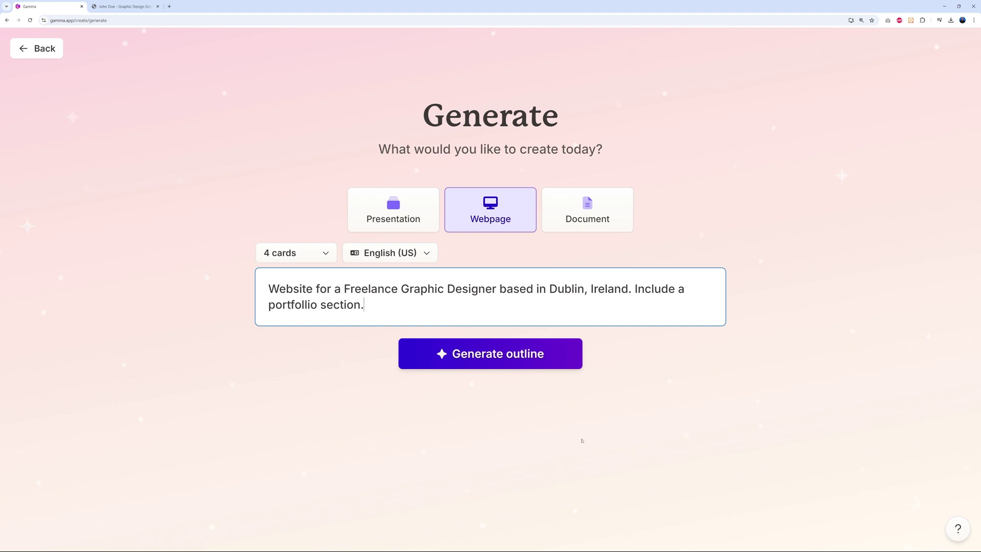
left_click(510, 361)
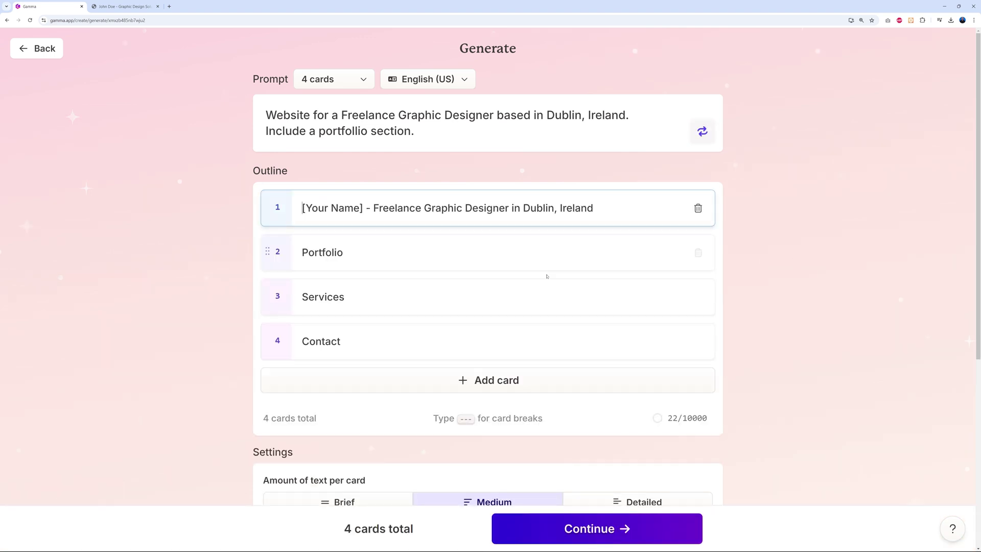
Replace card 1's [Your Name] placeholder with the designer's name.
left_click_drag(302, 207, 363, 207)
type("John Doe")
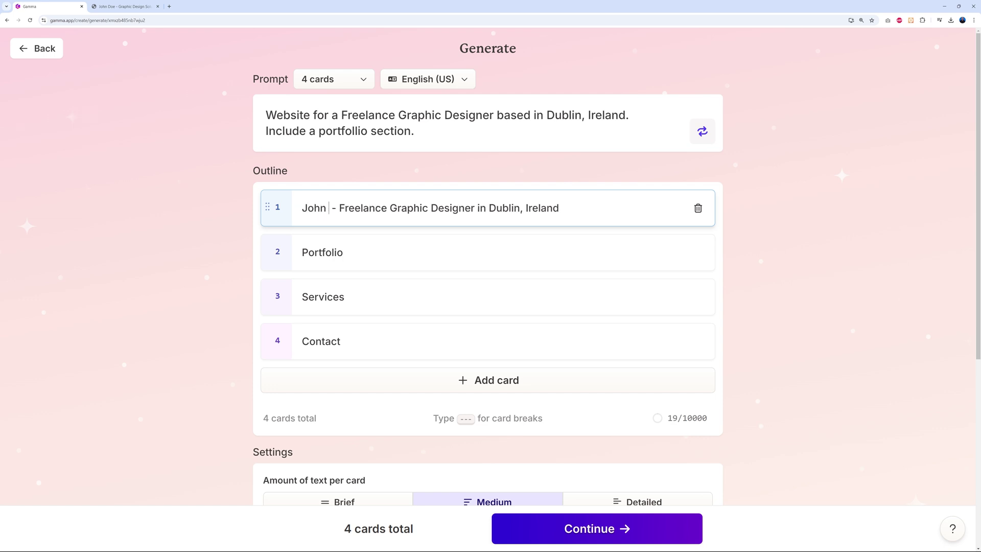
left_click(229, 253)
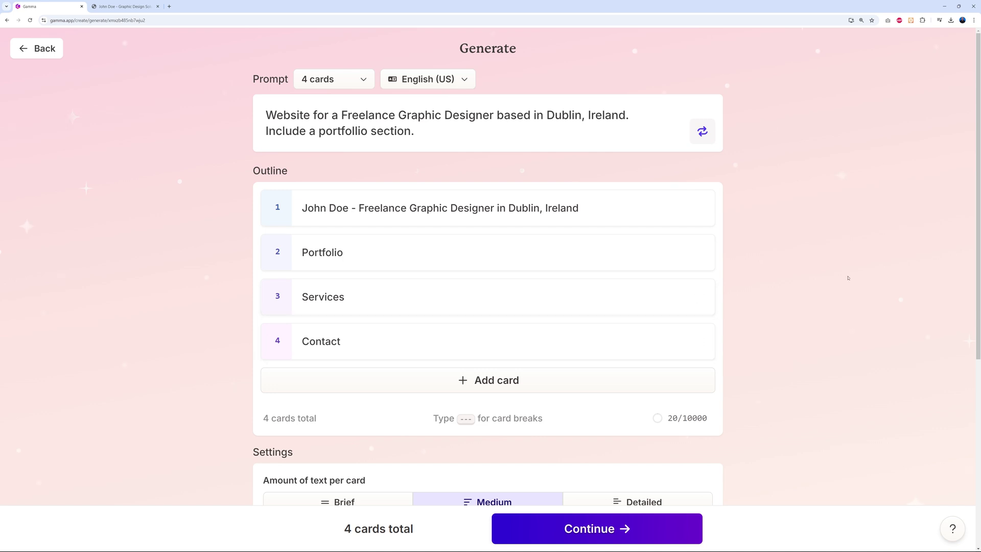
Move the Services card ahead of Portfolio, keeping Medium text, AI images and Imagen 3.
left_click_drag(269, 296, 272, 253)
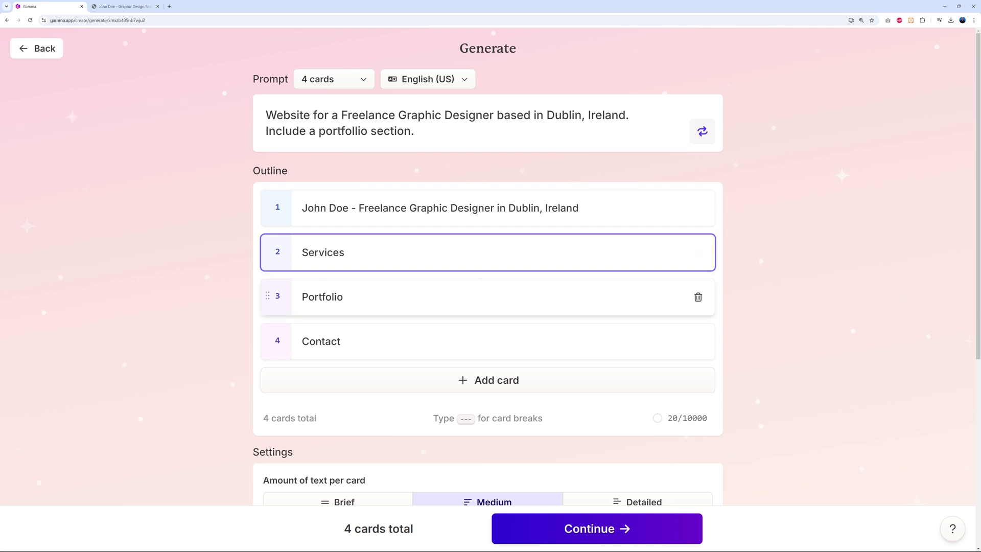
scroll(809, 311, "down", 3)
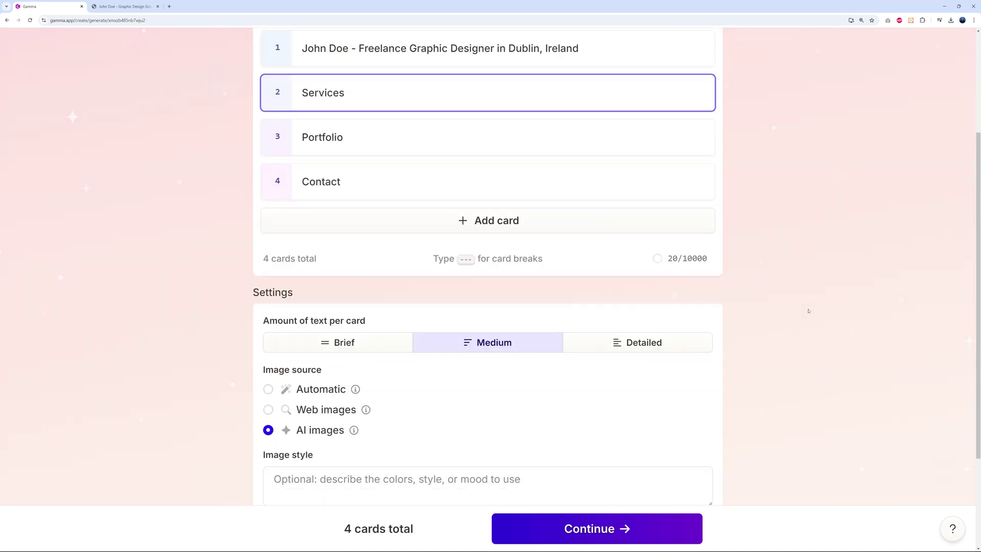
scroll(809, 311, "down", 3)
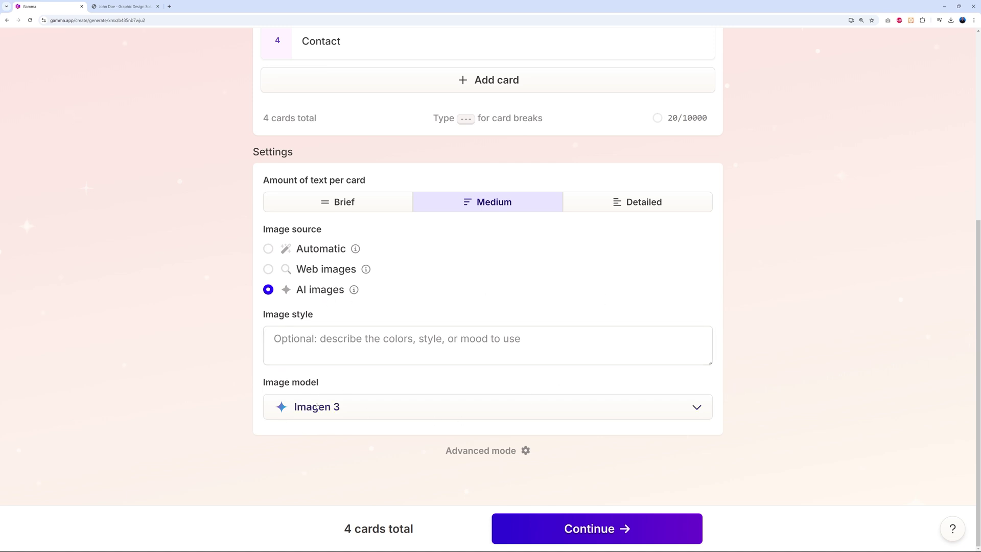
left_click(575, 527)
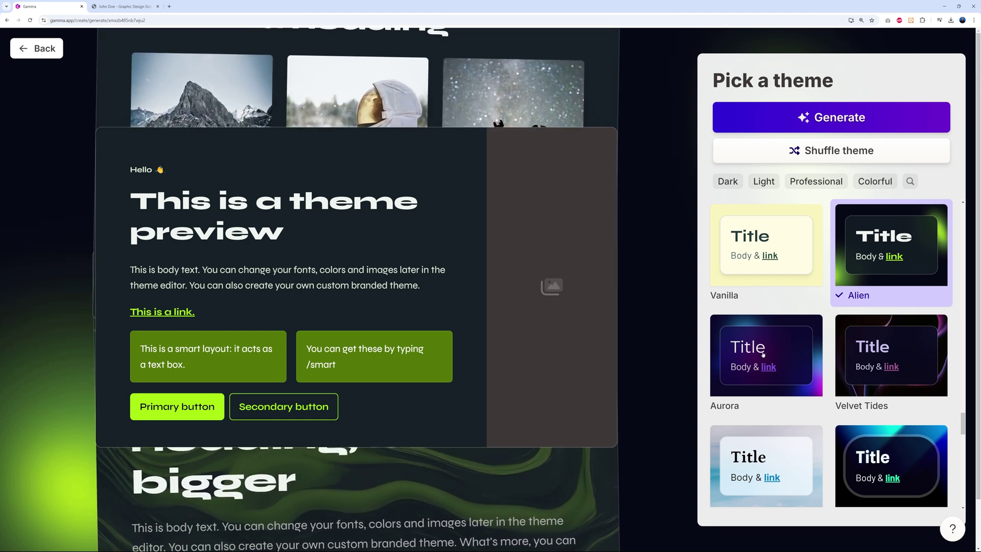
Preview Velvet Tides, then generate the site in the Borealis theme.
left_click(908, 354)
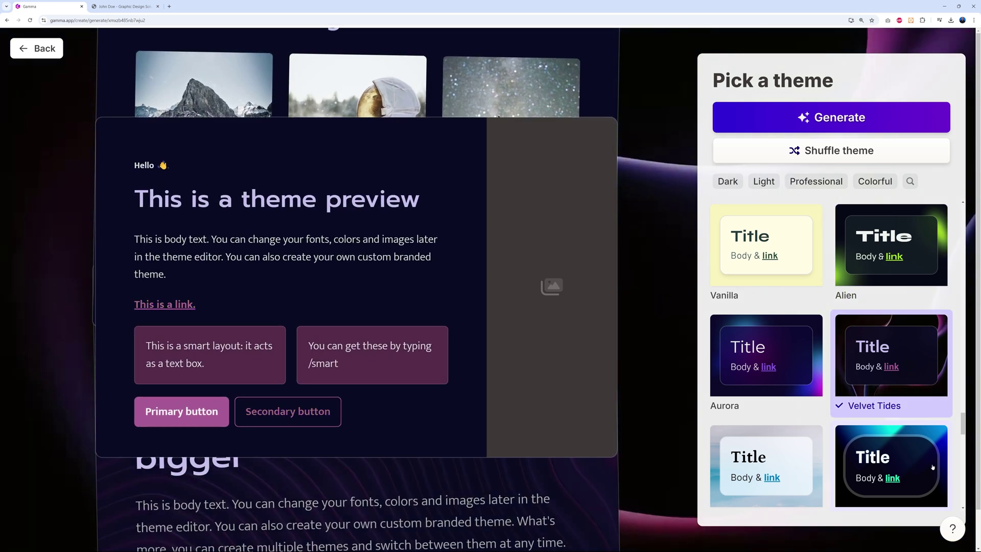
left_click(931, 466)
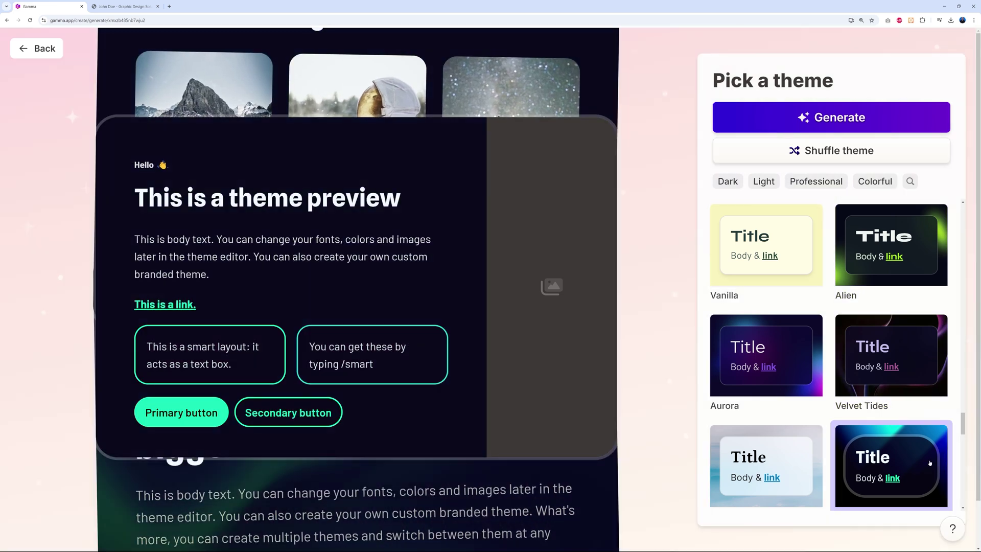
scroll(936, 450, "down", 6)
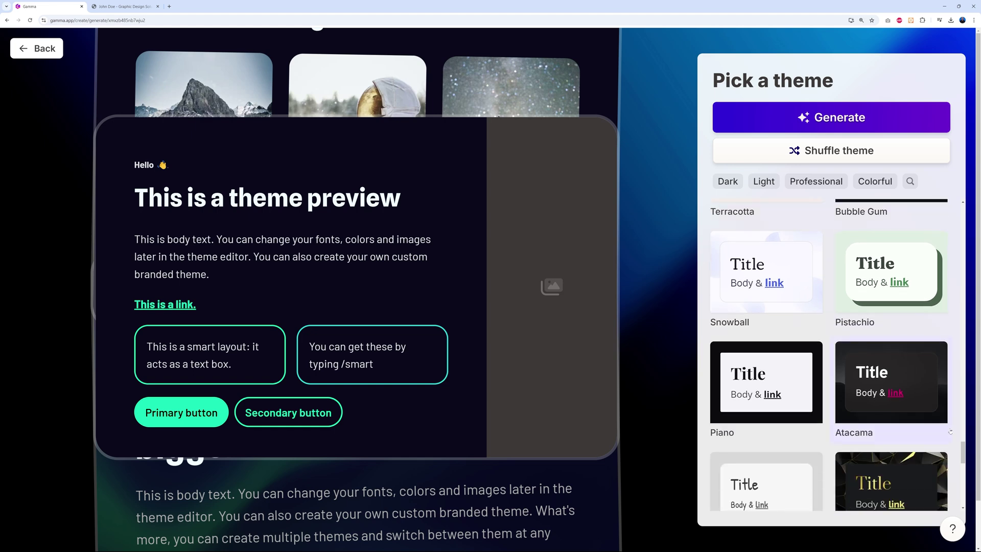
scroll(951, 432, "up", 3)
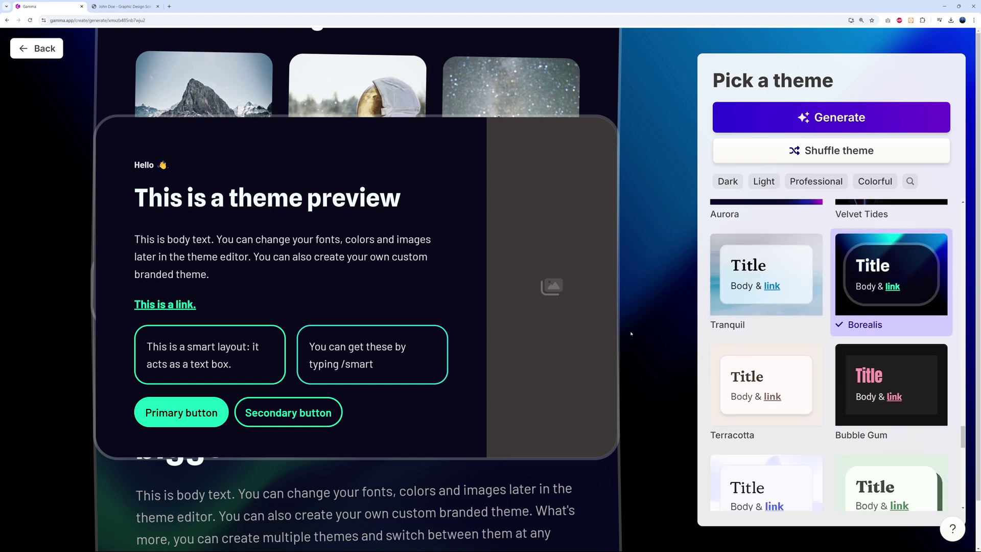
left_click(838, 117)
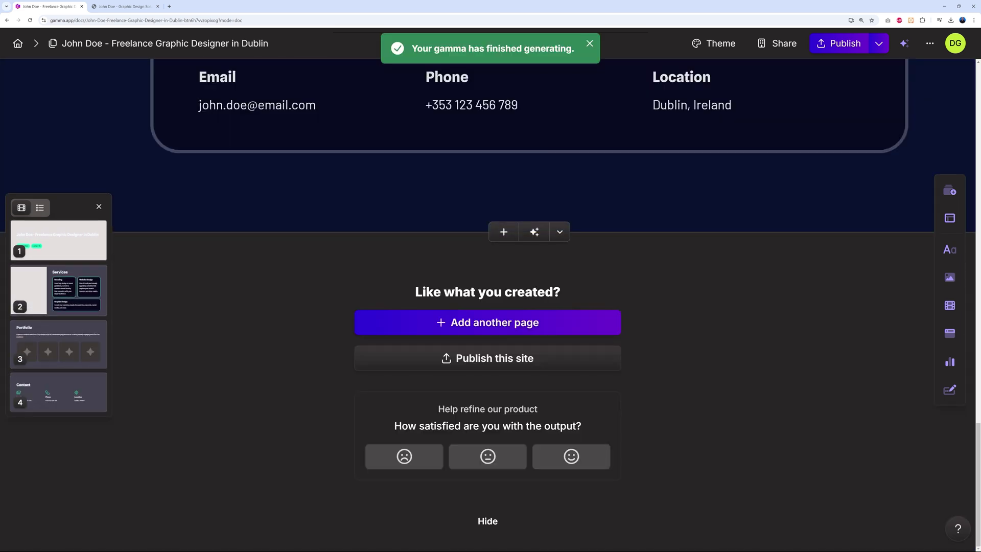
Dismiss the feedback prompt and scroll through the generated site's cards.
left_click(489, 521)
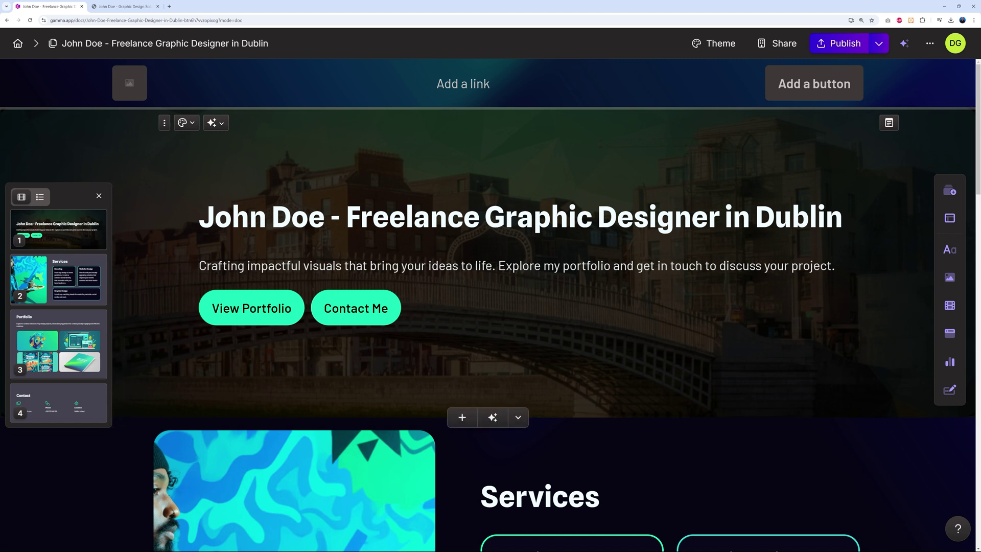
scroll(562, 306, "down", 9)
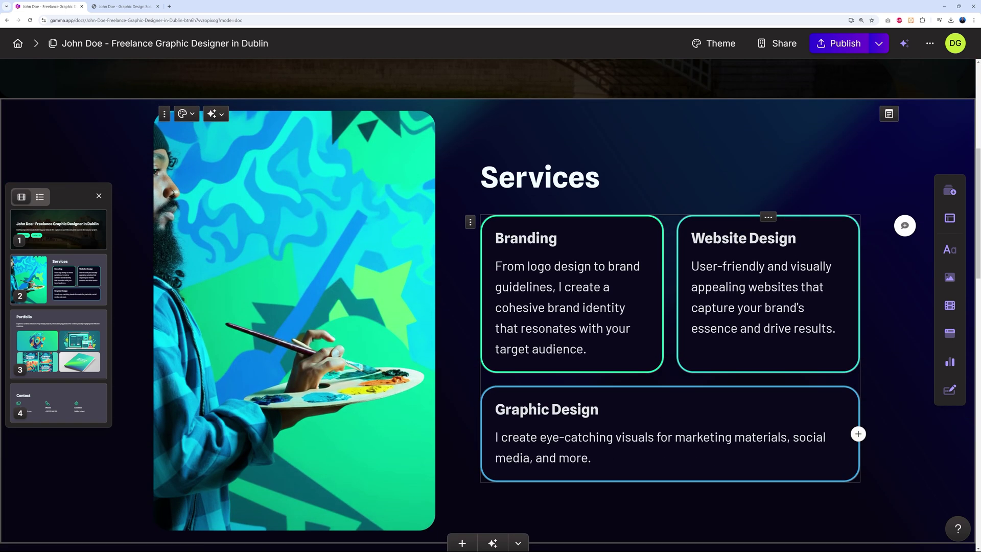
scroll(817, 314, "down", 10)
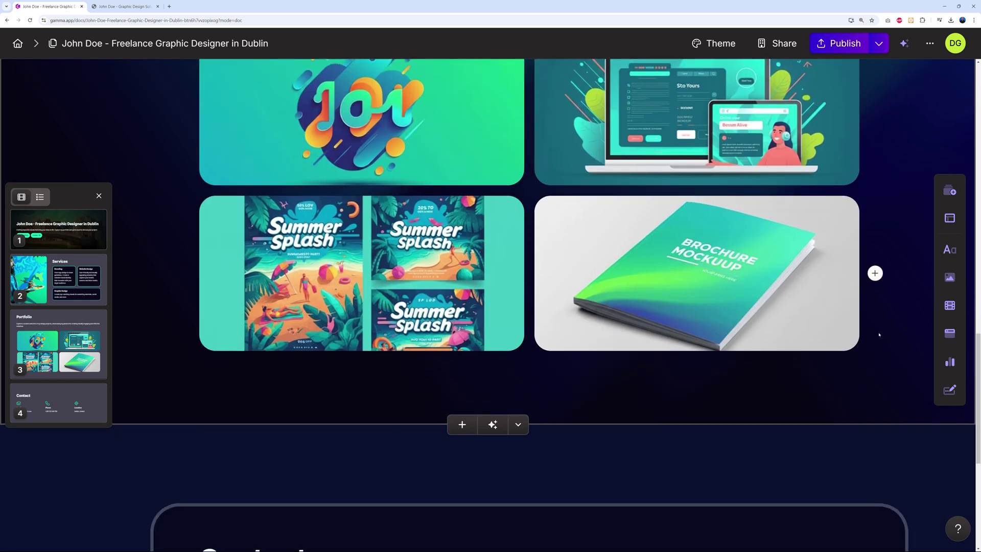
scroll(817, 314, "up", 2)
scroll(821, 358, "down", 7)
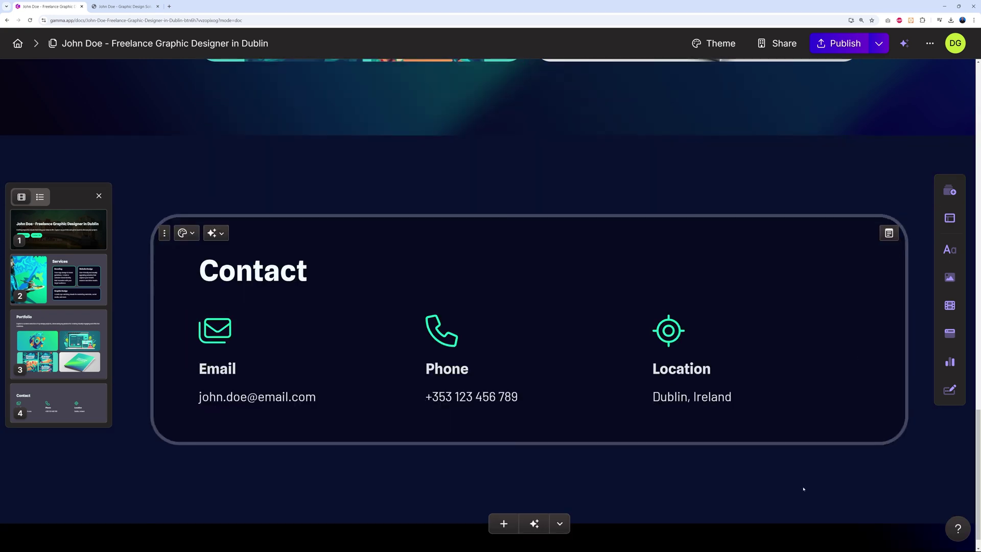
key("Home")
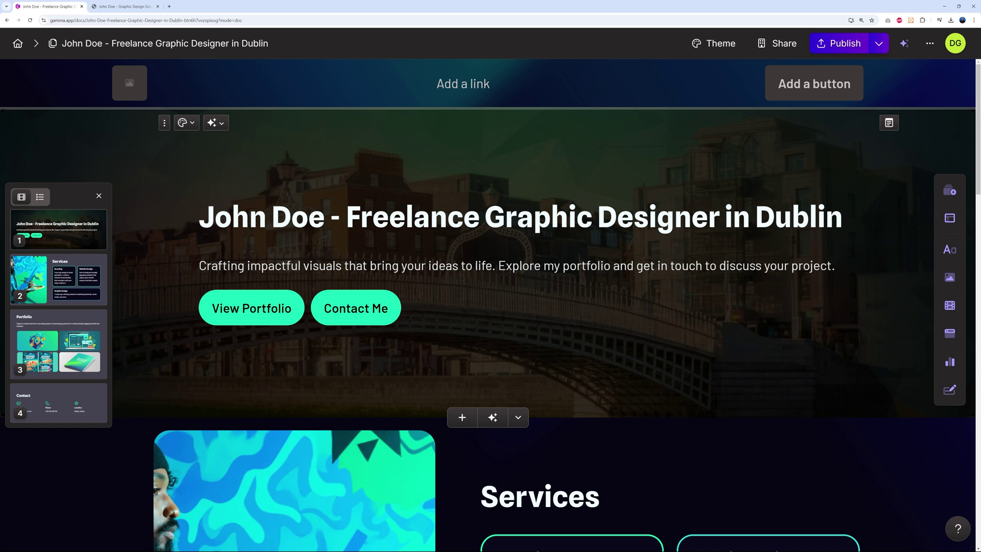
Publish the site, browse the live gamma.site page, and return to the editor tab.
left_click(840, 43)
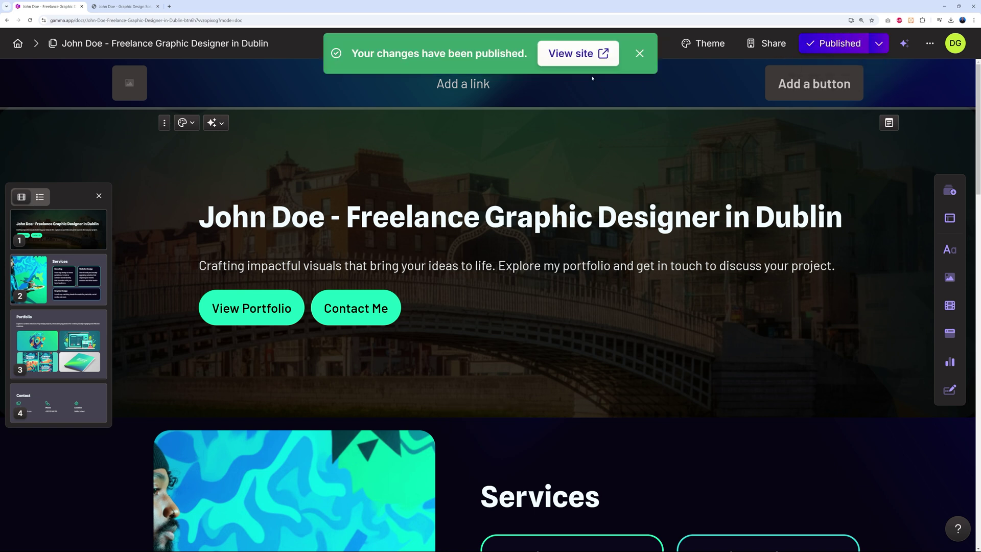
left_click(587, 56)
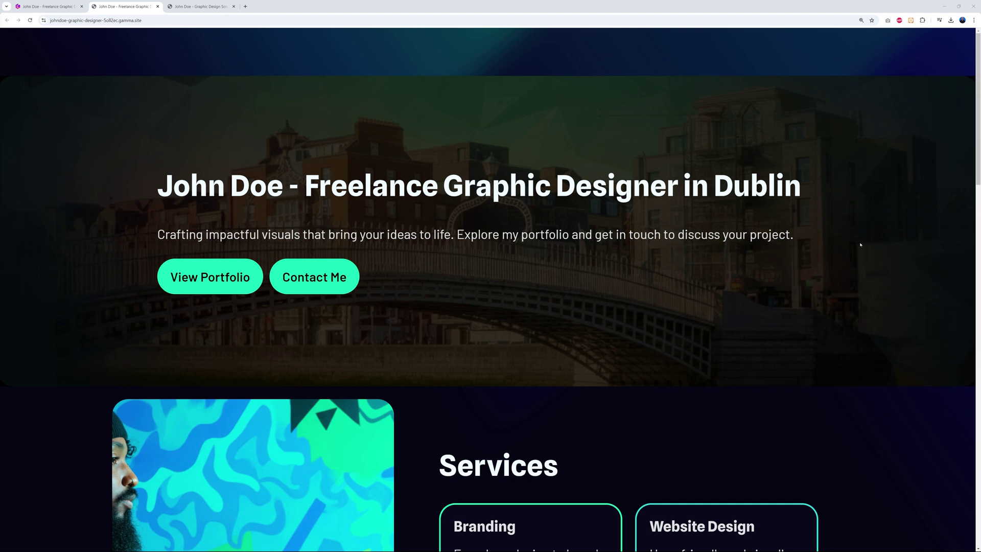
scroll(826, 292, "down", 15)
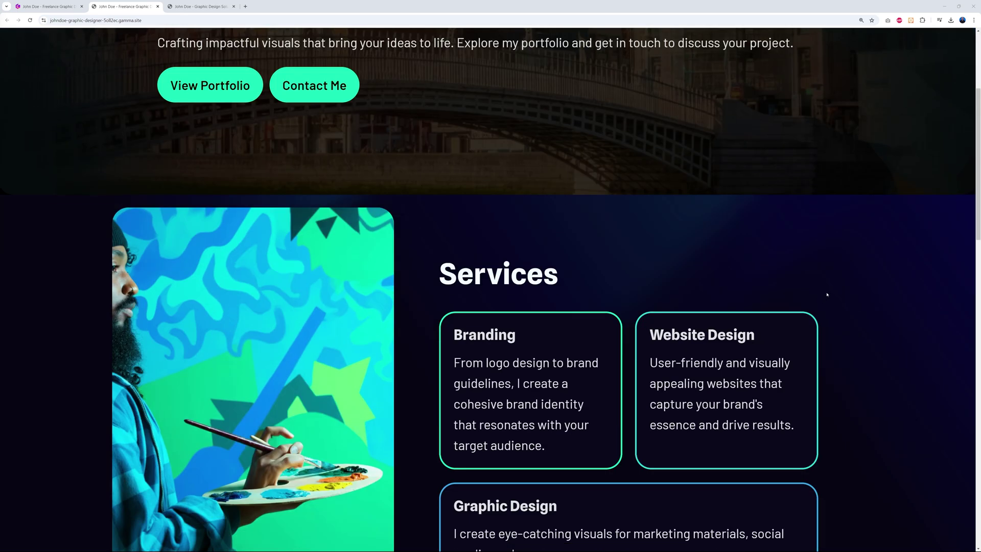
scroll(837, 300, "down", 5)
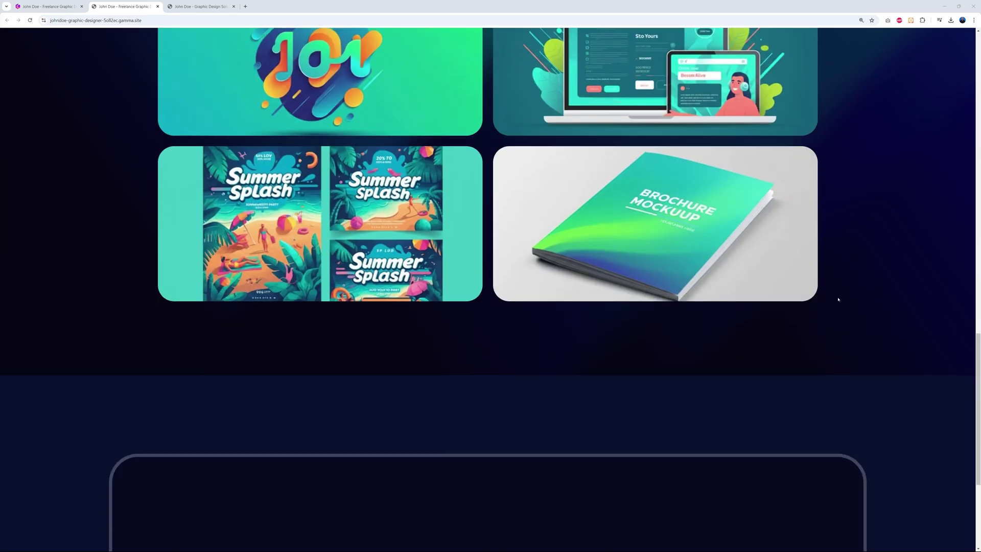
key("Home")
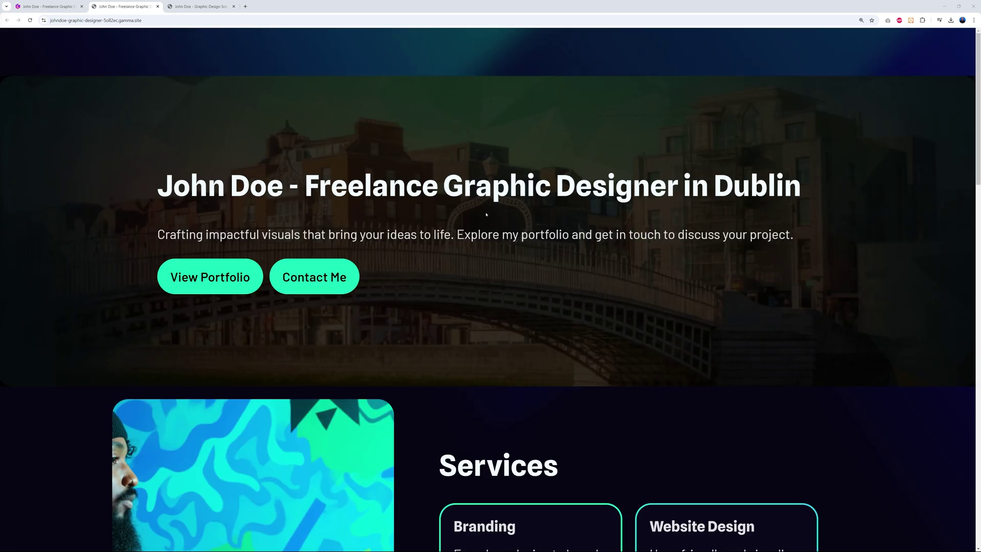
key("ctrl+l")
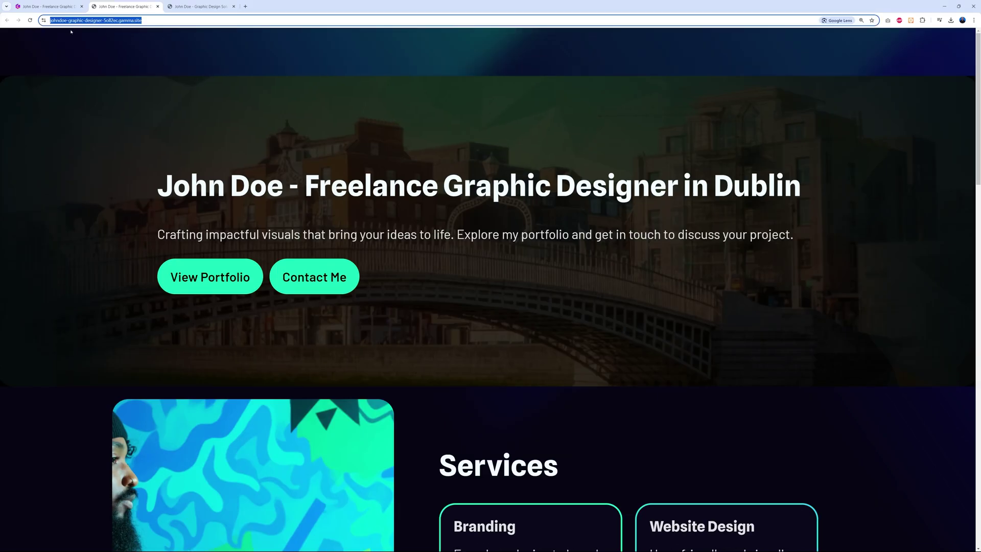
left_click(270, 128)
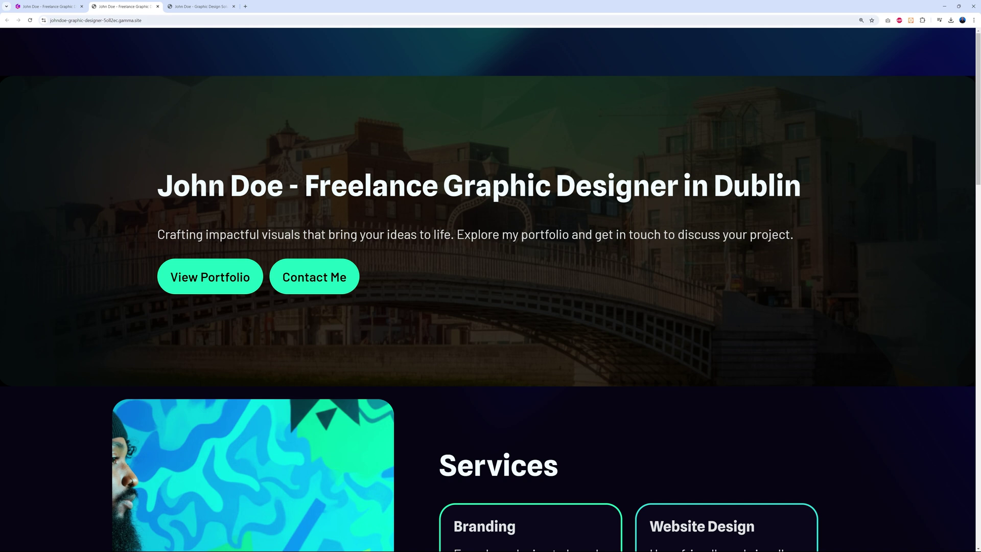
left_click(48, 6)
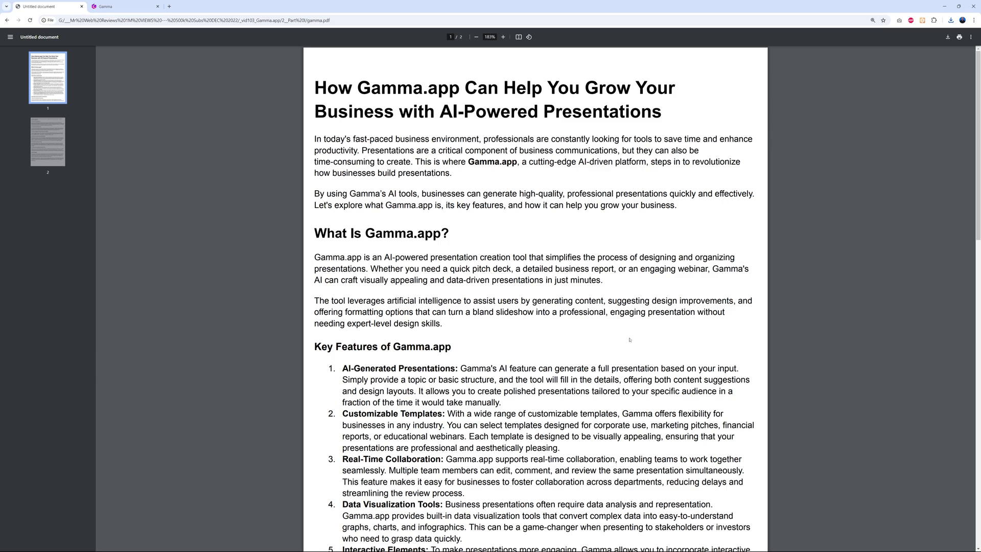
Scroll through the two-page gamma.pdf article and back to its title.
scroll(630, 339, "down", 13)
scroll(631, 344, "up", 7)
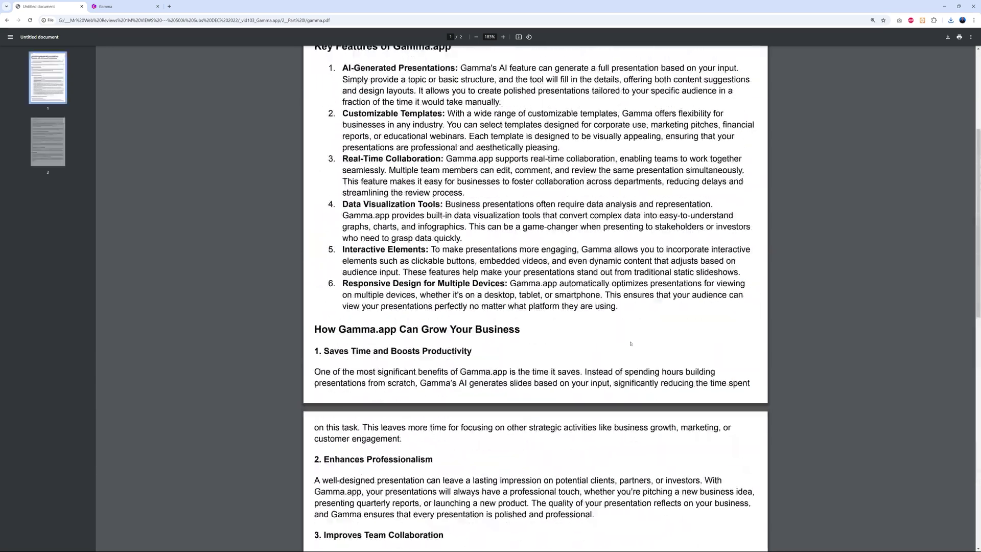
scroll(630, 343, "up", 5)
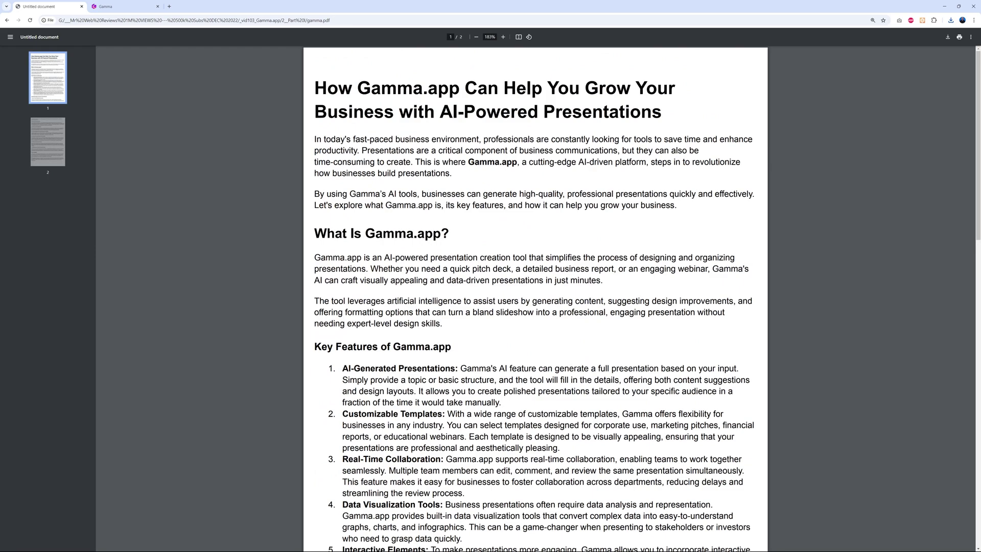
scroll(631, 344, "down", 6)
scroll(535, 299, "up", 6)
left_click(117, 8)
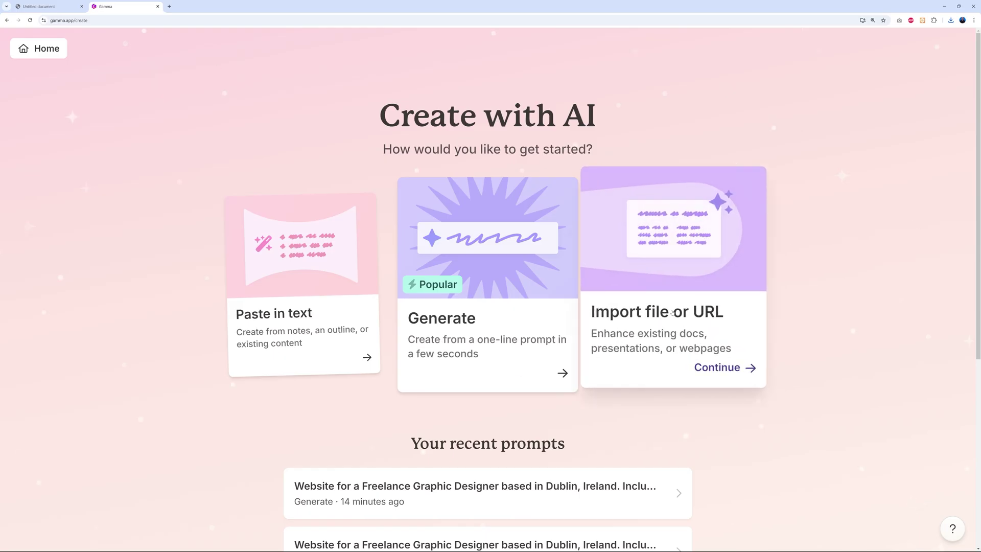
Import gamma.pdf from the computer and choose Document as the format to create.
left_click(717, 369)
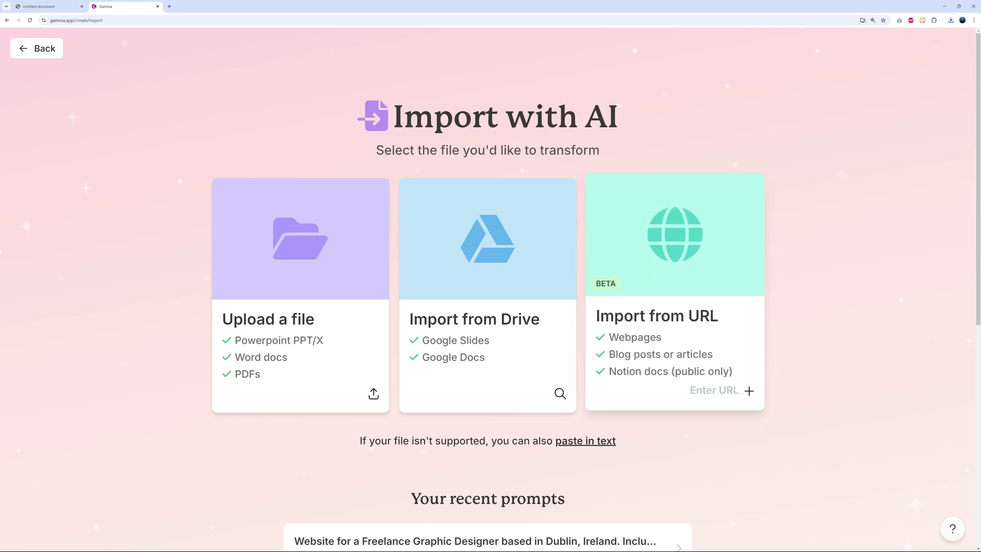
left_click(303, 313)
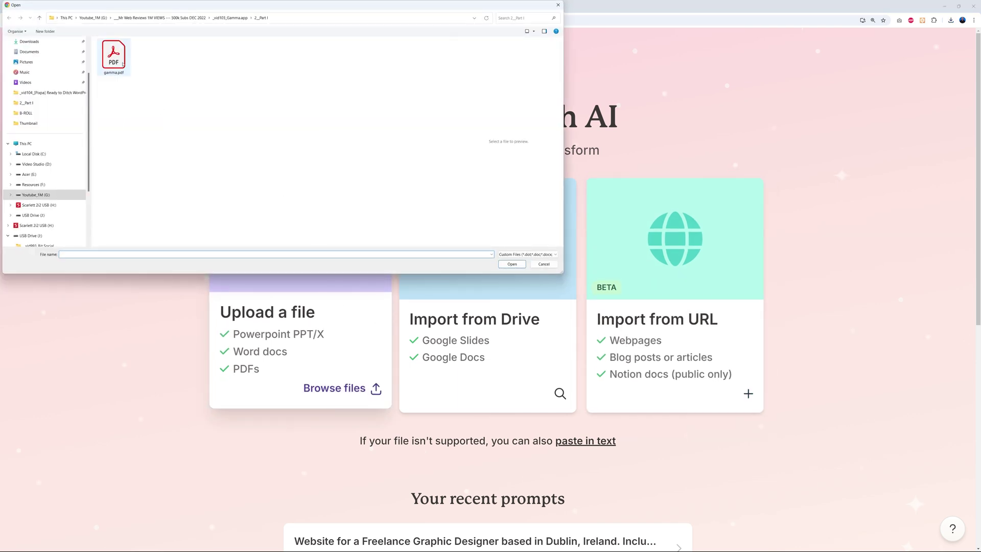
left_click(513, 264)
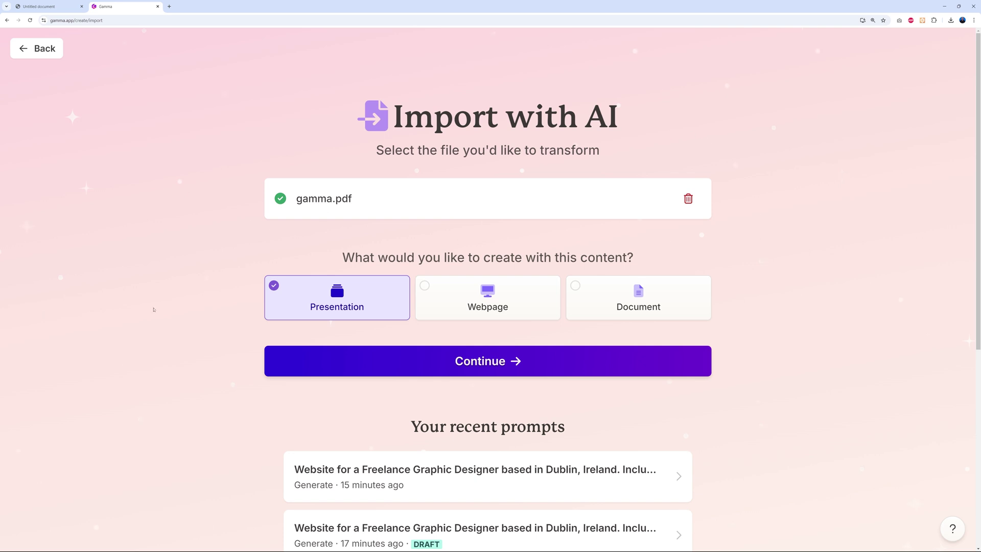
left_click(583, 293)
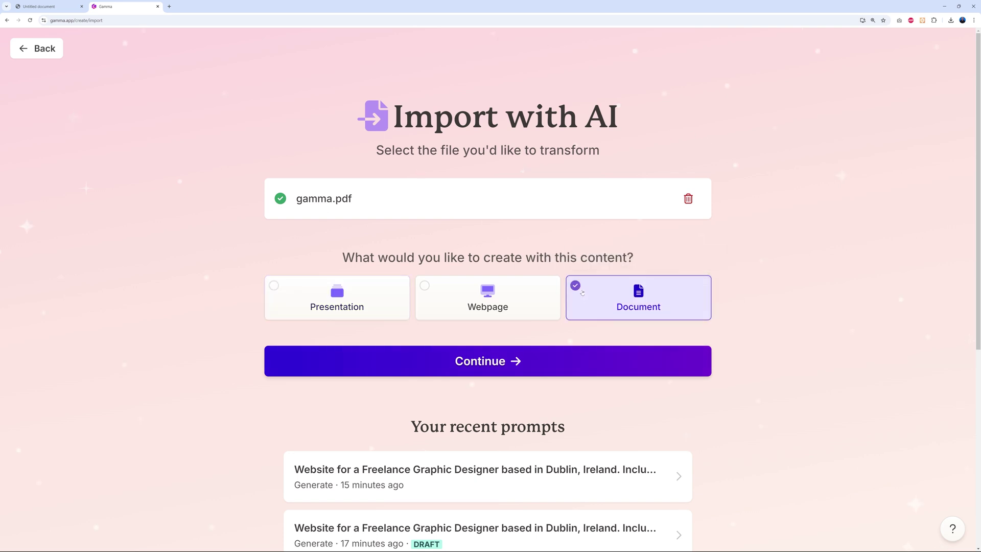
left_click(494, 366)
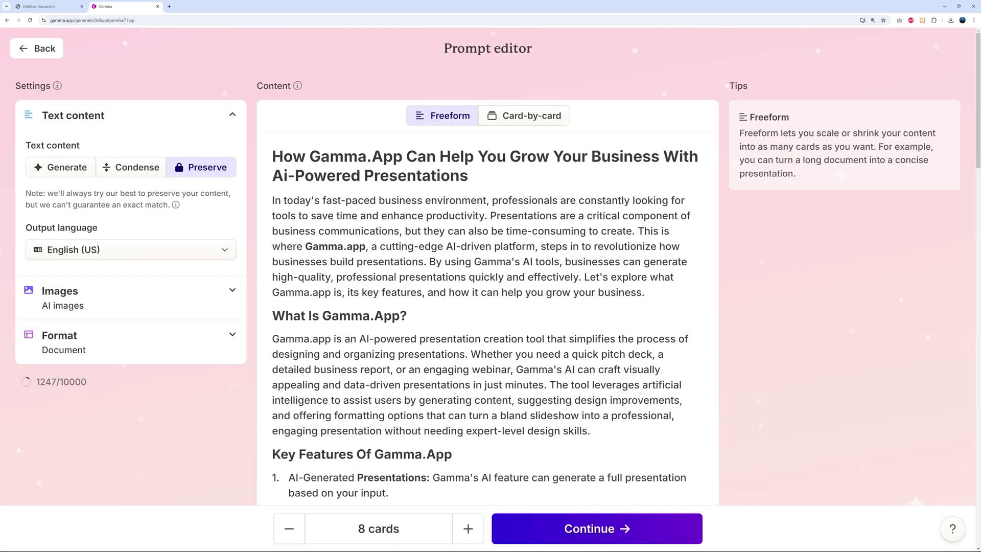
Confirm the import as an 8-card Document with preserved text and AI-generated images.
scroll(488, 266, "down", 8)
scroll(489, 266, "up", 7)
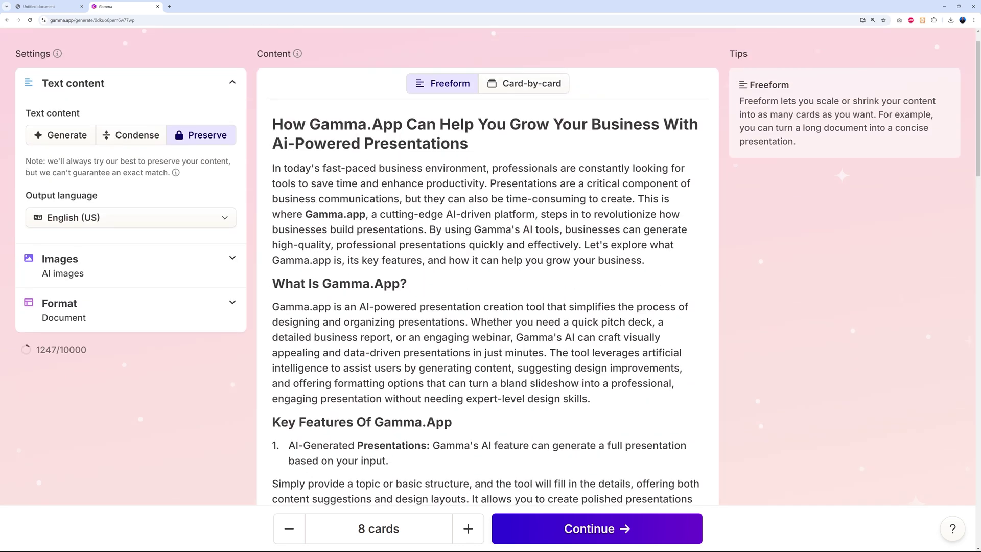
scroll(489, 265, "up", 1)
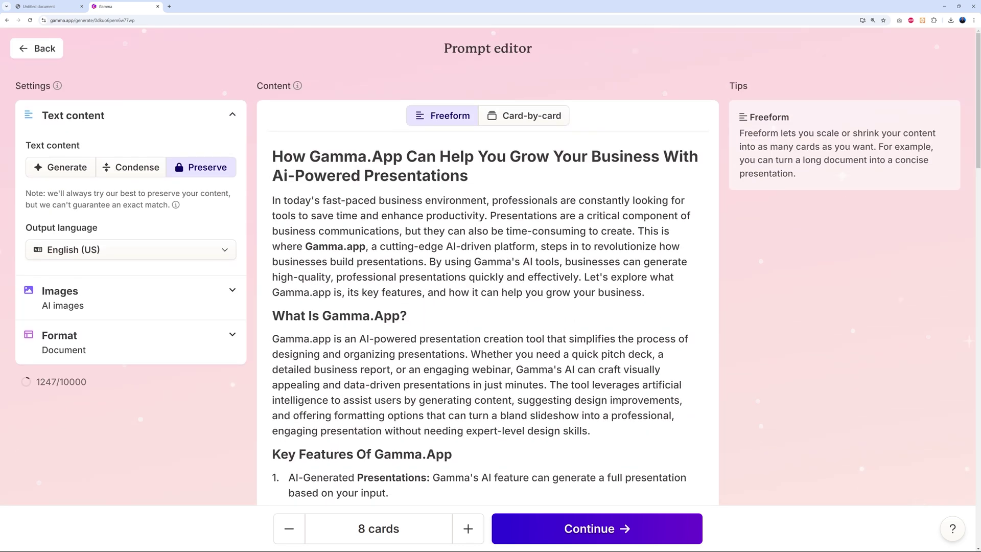
left_click(232, 291)
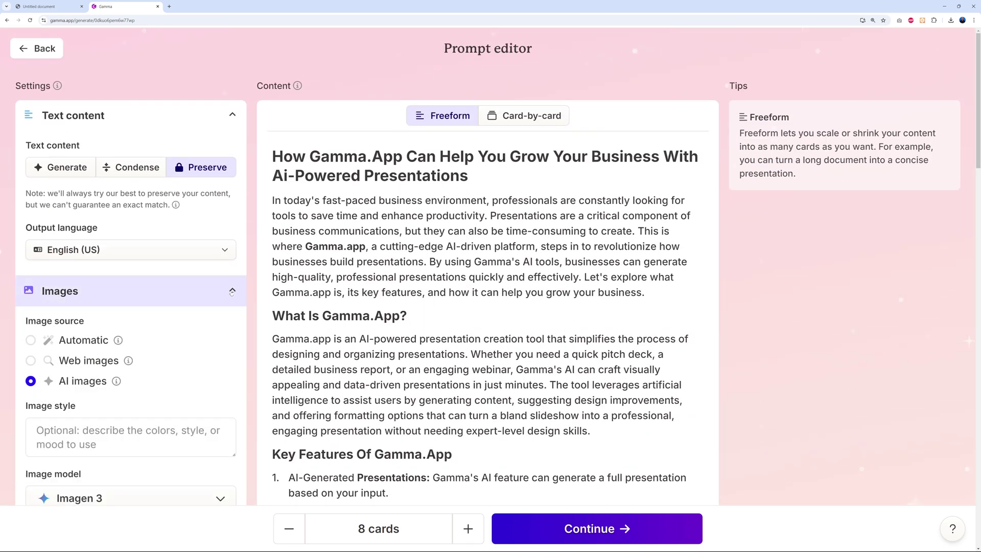
left_click(232, 291)
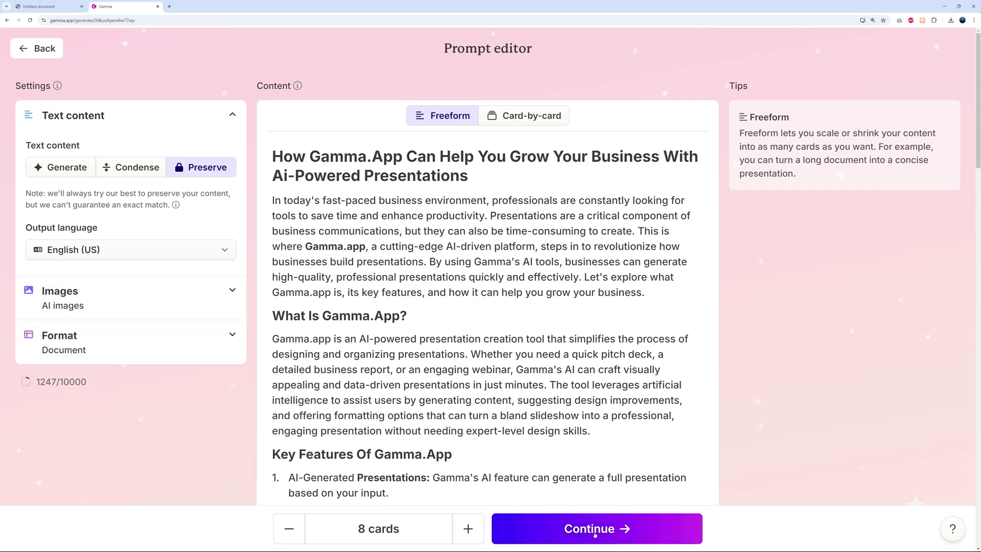
left_click(583, 529)
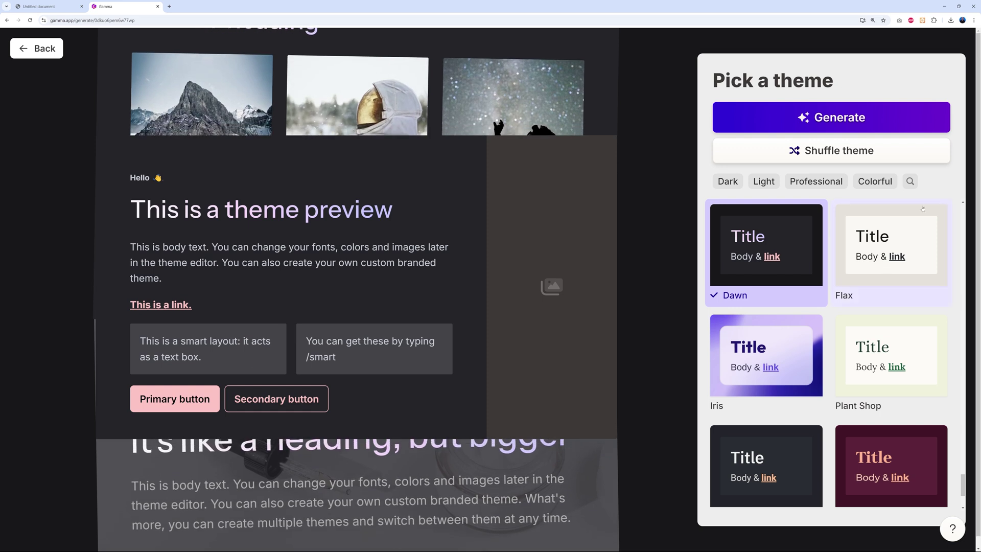
Filter themes to Professional, pick the gold-on-black Aurum theme, and generate the document.
scroll(933, 368, "down", 3)
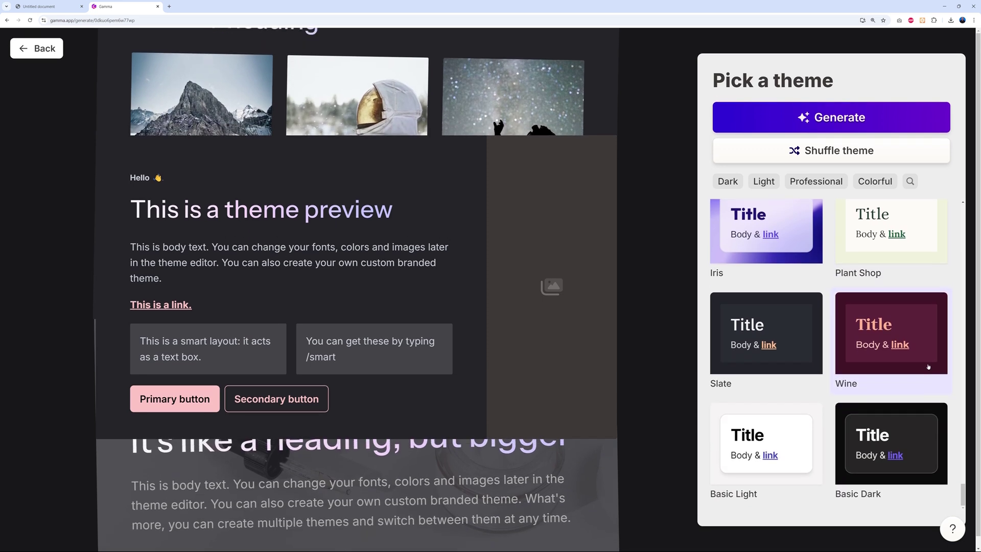
left_click(825, 187)
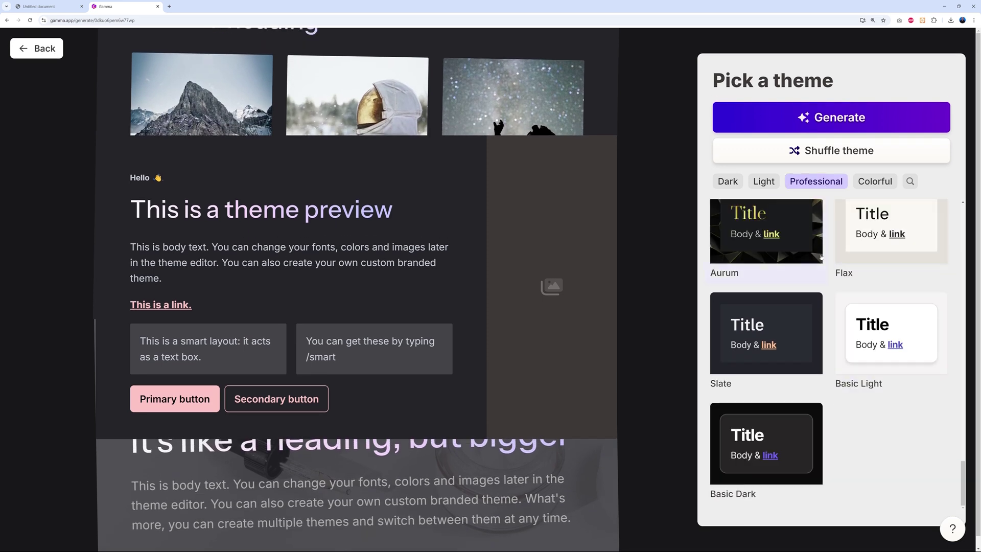
left_click(770, 242)
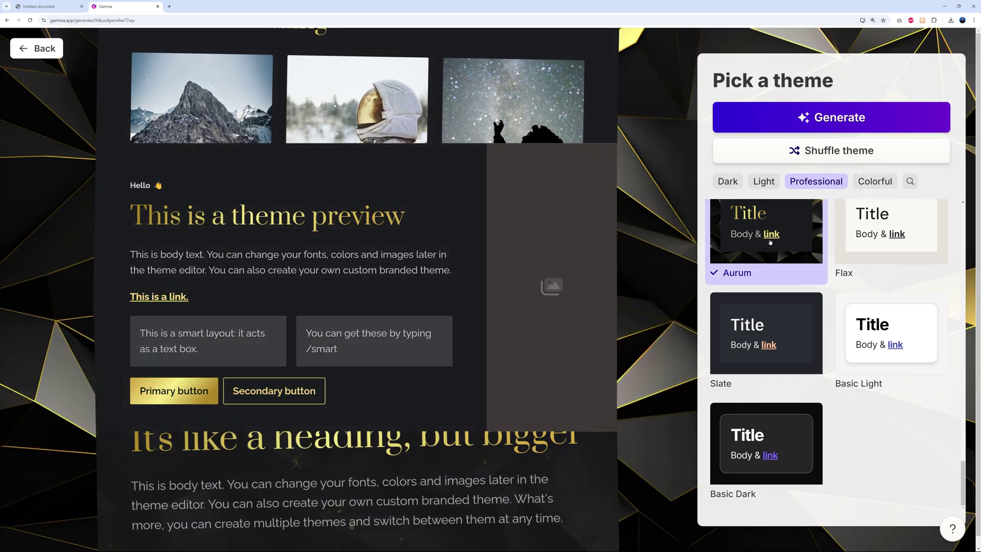
left_click(838, 118)
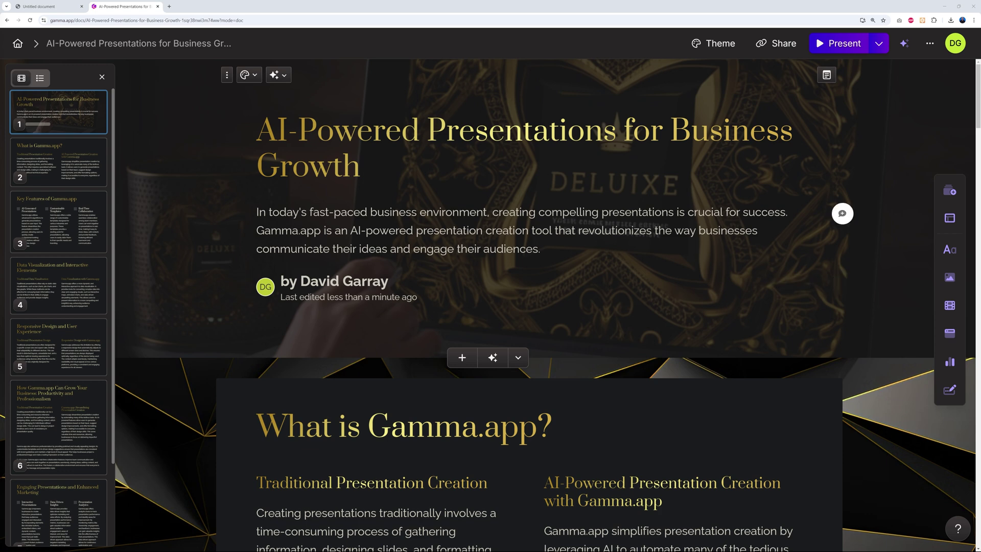
Scroll through the generated document card by card to review its content.
scroll(871, 289, "down", 10)
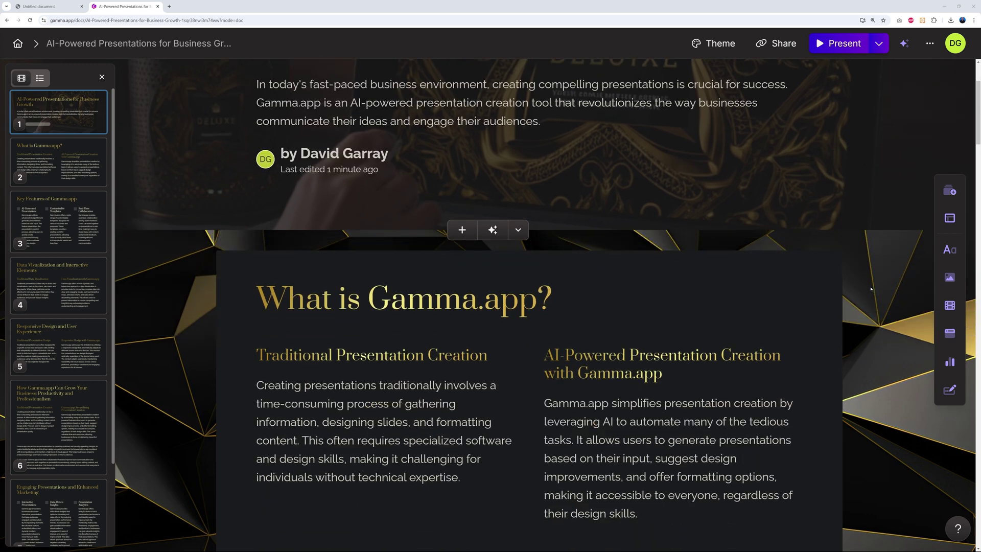
scroll(871, 289, "down", 7)
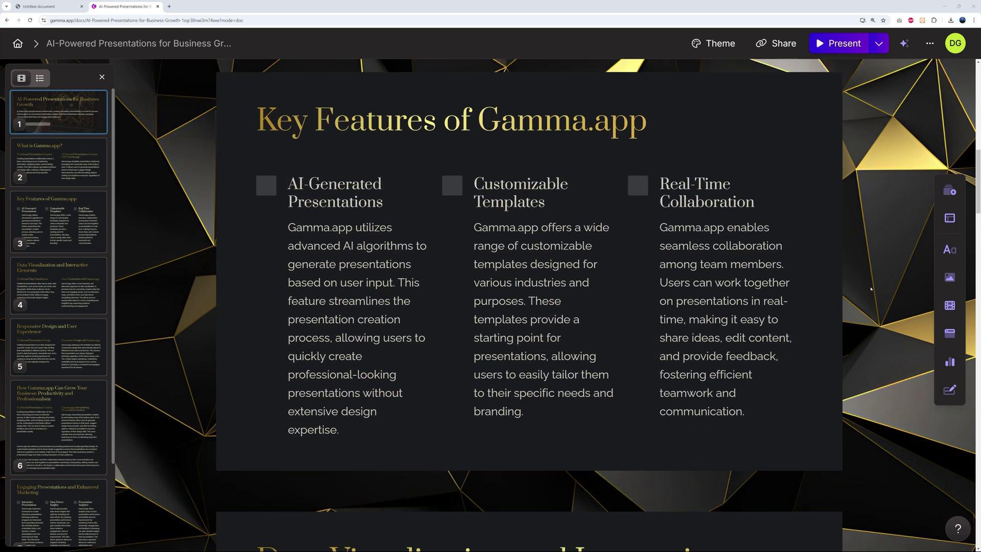
scroll(879, 313, "down", 11)
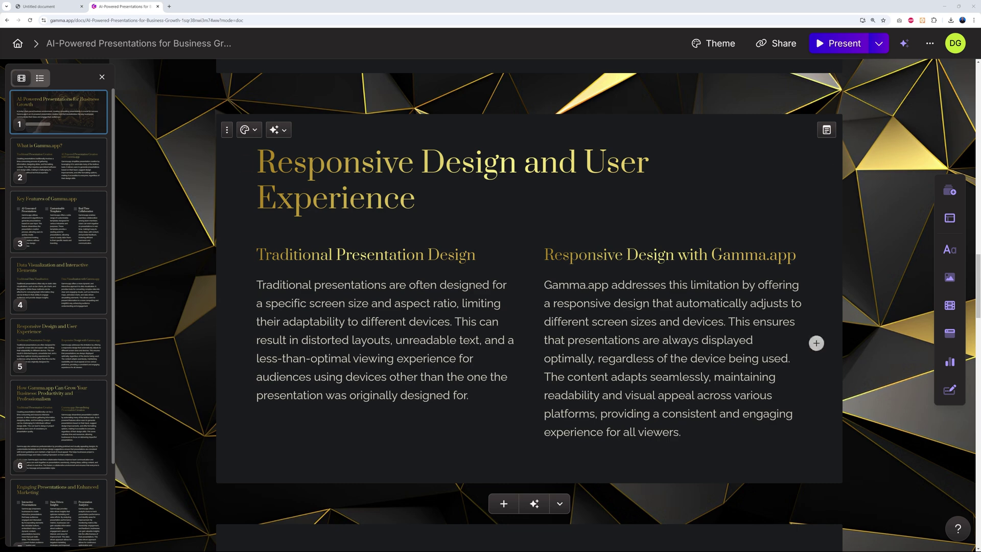
scroll(529, 306, "down", 6)
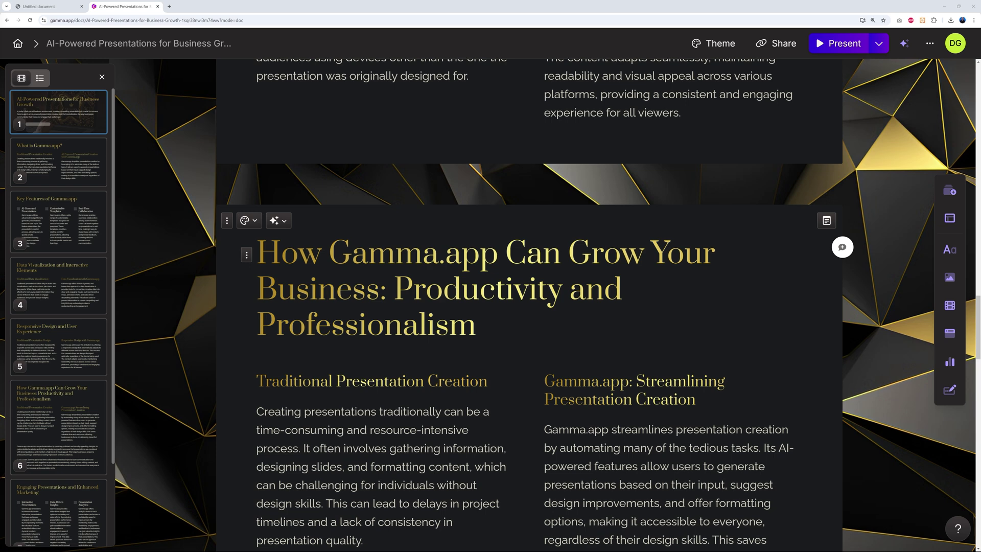
scroll(552, 356, "down", 1)
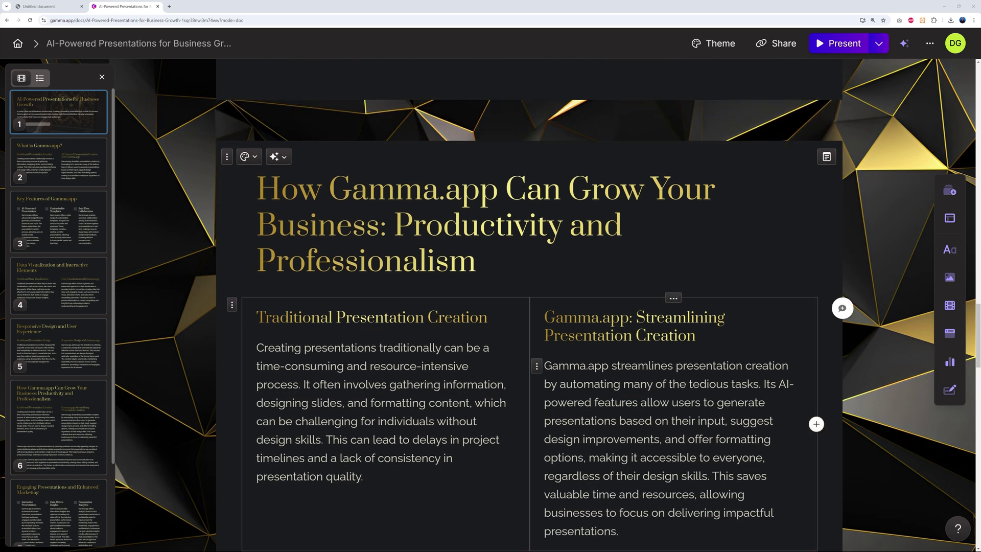
scroll(552, 356, "down", 7)
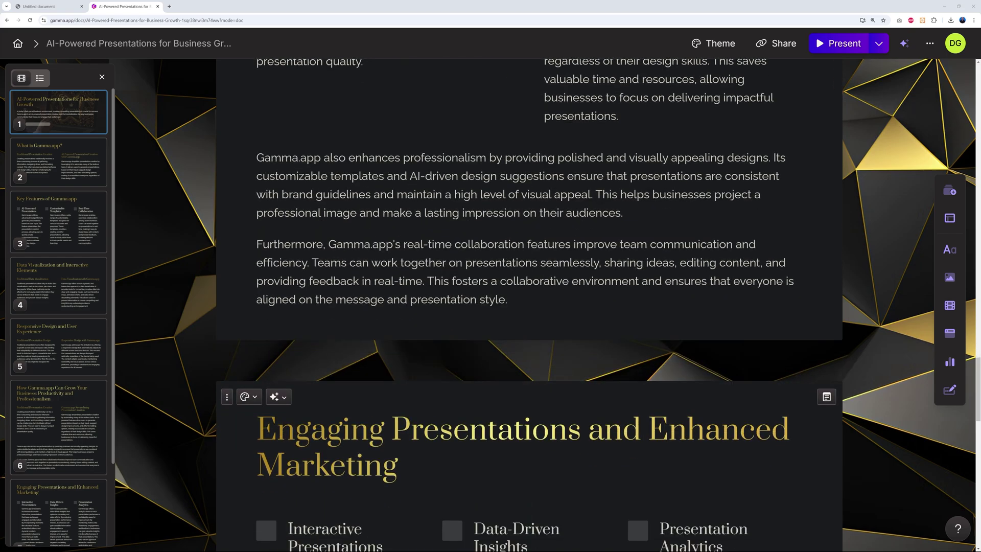
Compare the Gamma document with the original gamma.pdf article, ending on the PDF view.
left_click(50, 7)
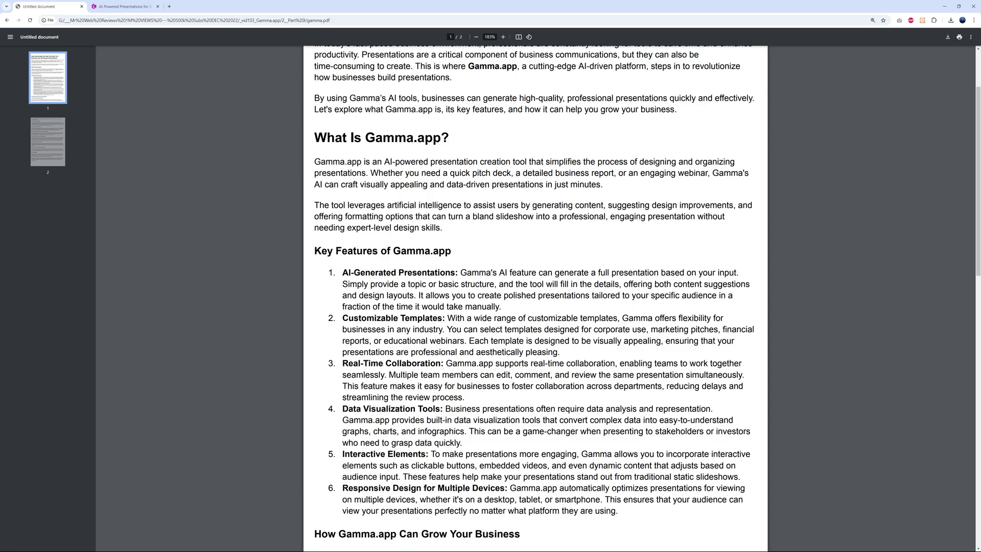
scroll(535, 299, "up", 2)
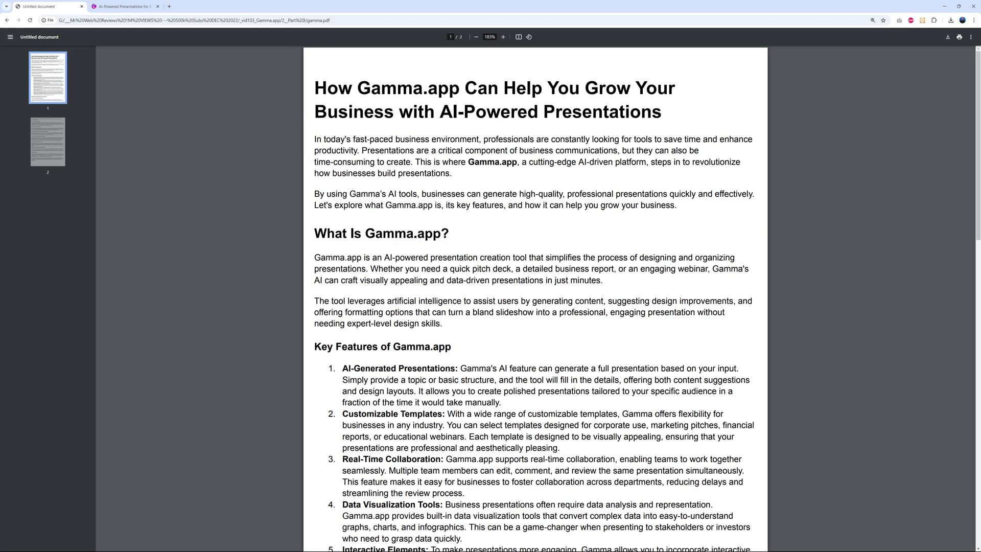
left_click(130, 7)
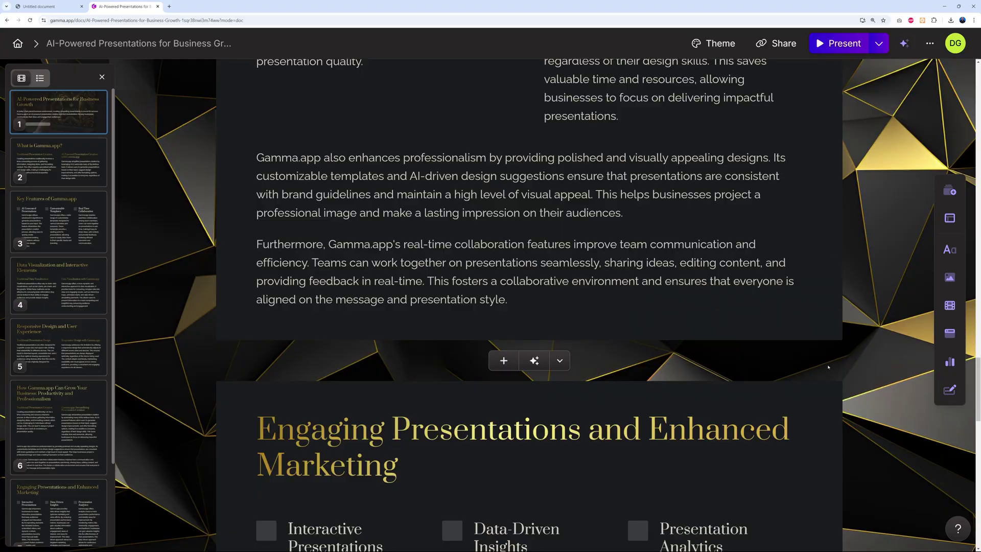
scroll(829, 368, "down", 1)
scroll(878, 347, "up", 10)
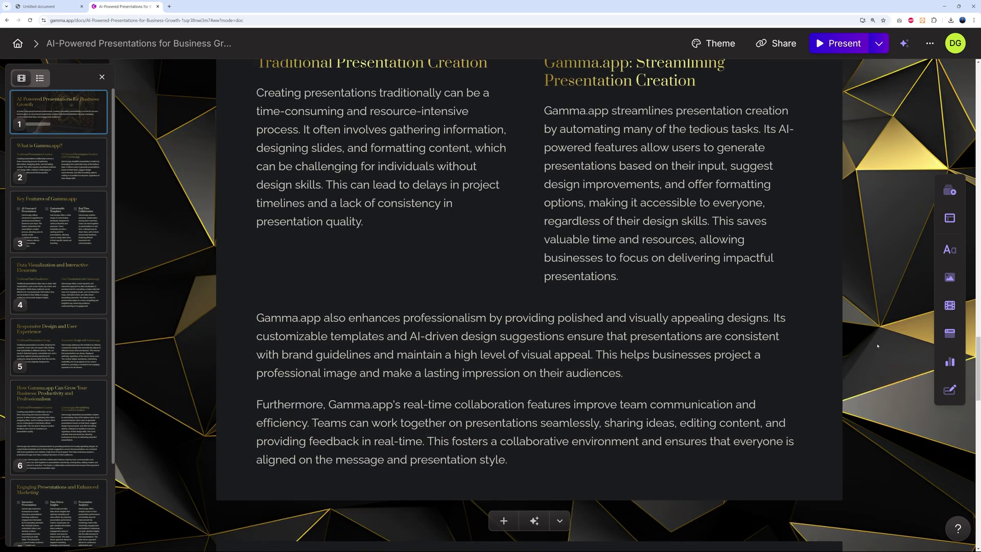
scroll(877, 346, "up", 16)
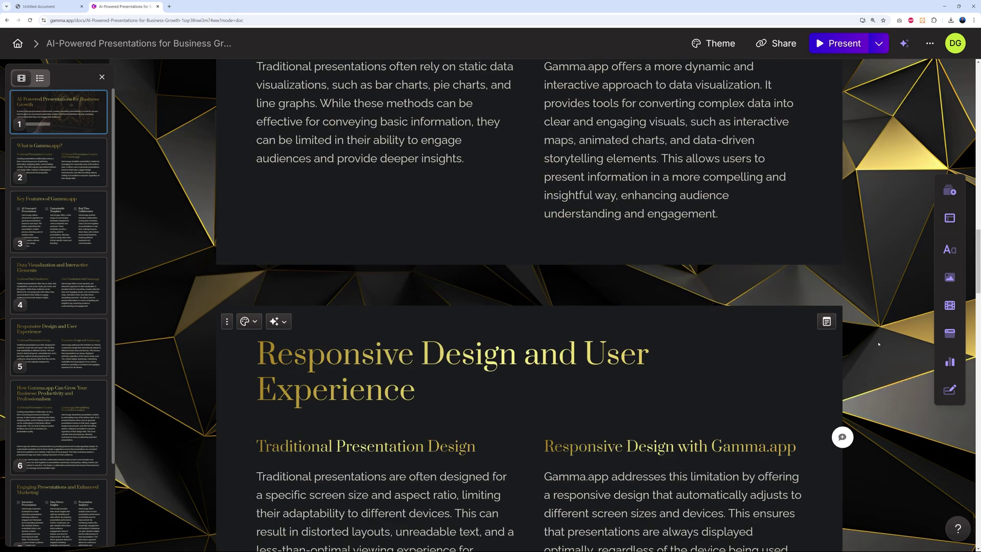
scroll(879, 344, "up", 15)
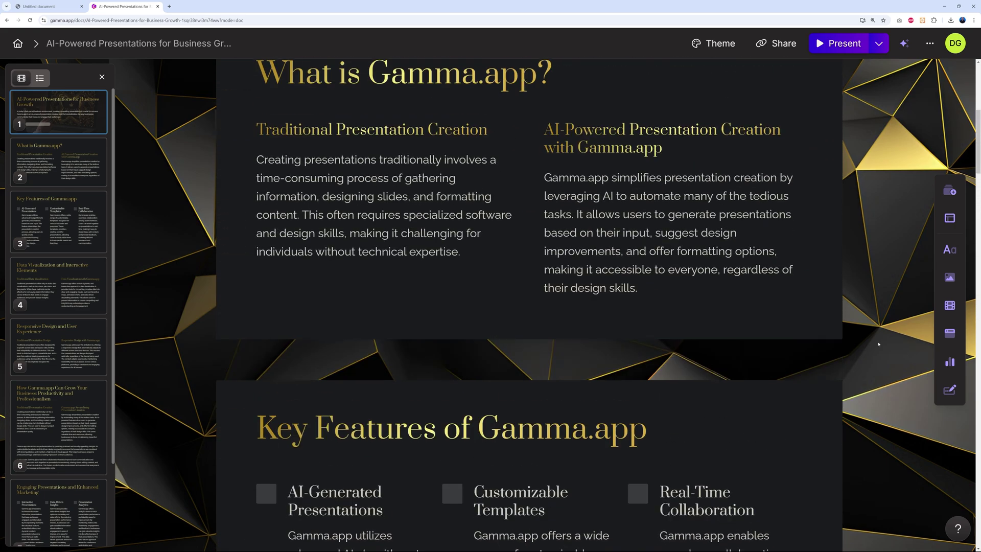
scroll(878, 344, "up", 2)
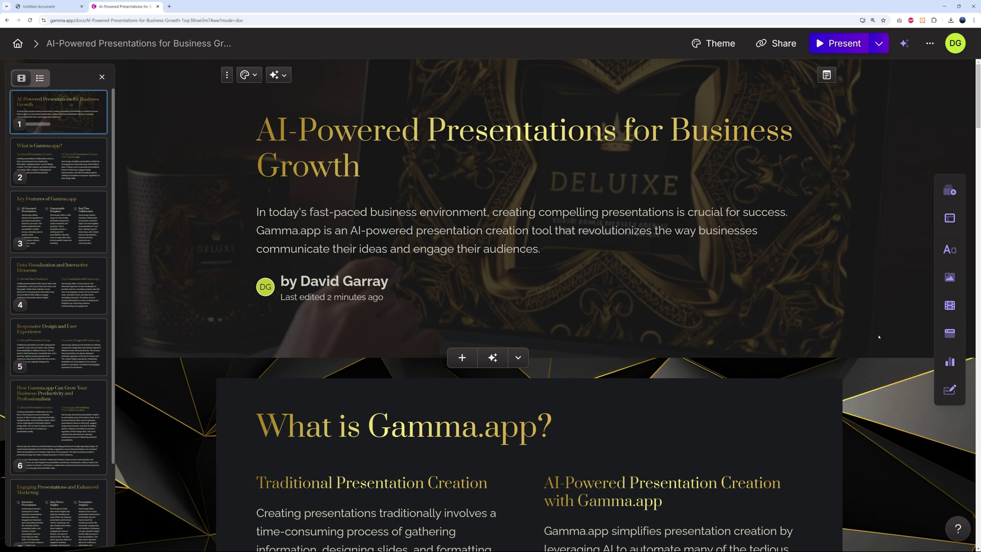
left_click(46, 6)
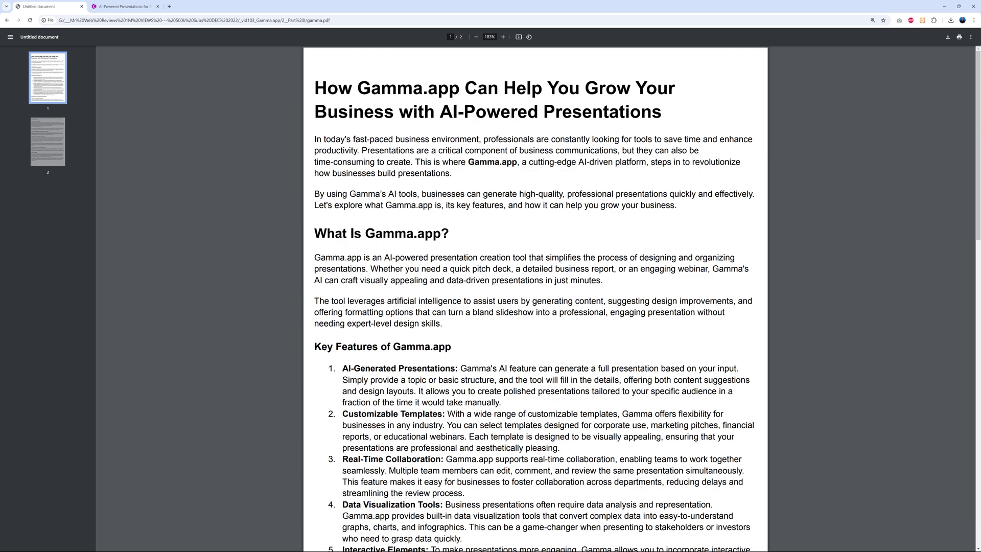